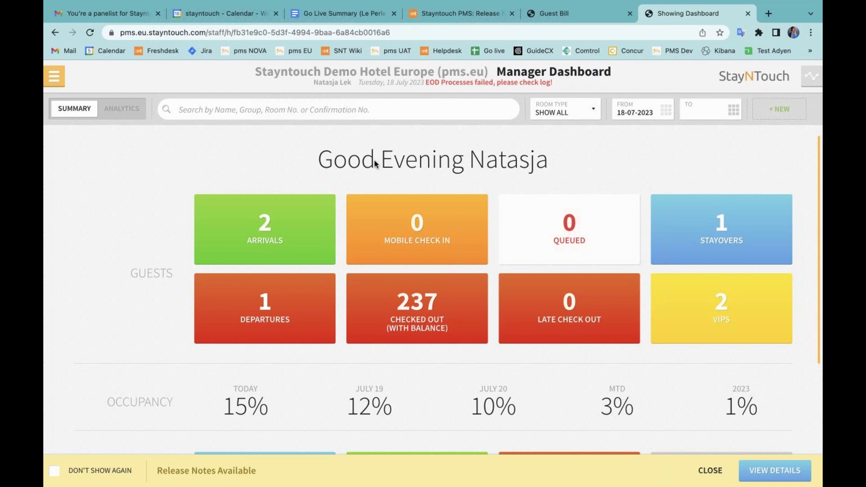
Step: Open the Rate & Add-On Settings in the Rates section of the hotel administration
left_click(55, 77)
left_click(105, 429)
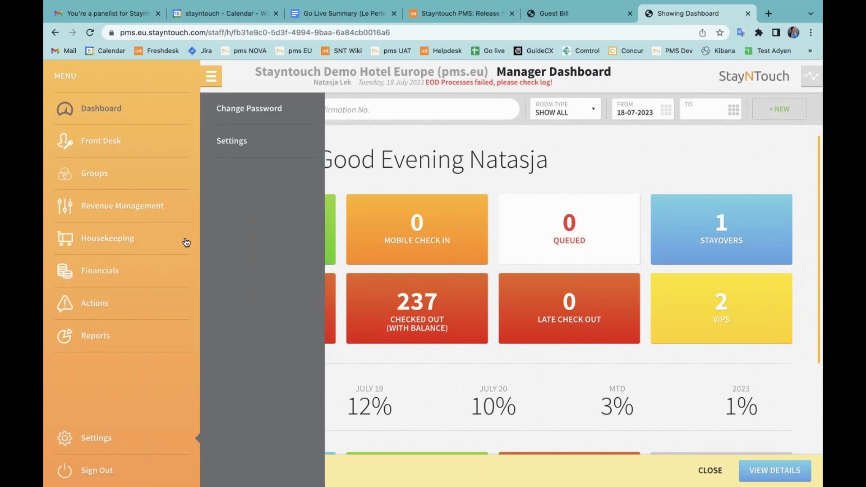
left_click(242, 141)
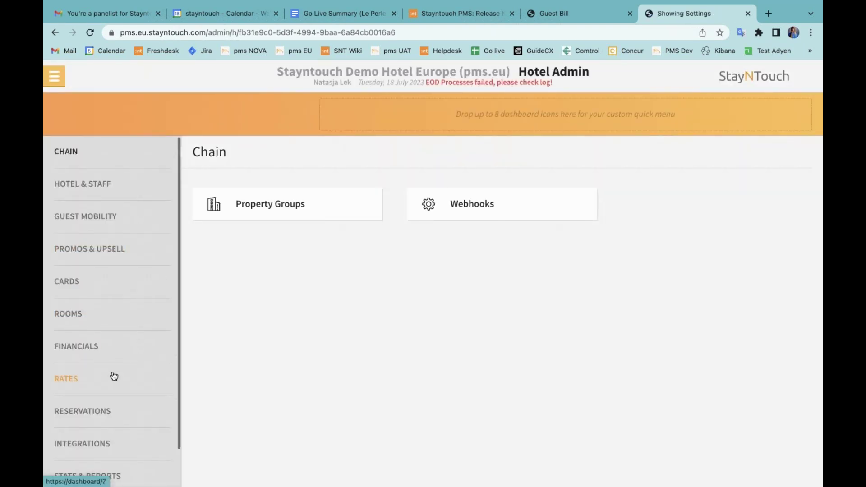
left_click(113, 376)
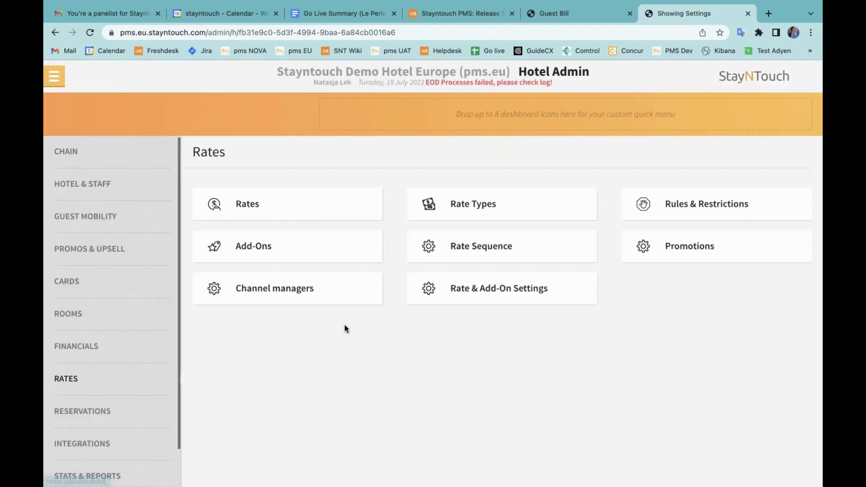
left_click(464, 291)
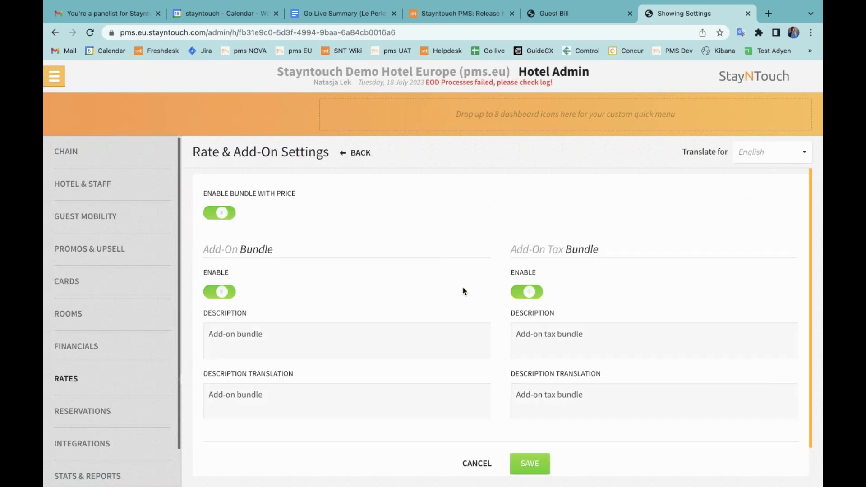
Step: Examine the enable options and descriptions of the add-on bundle and the add-on tax bundle
scroll(421, 280, "down", 1)
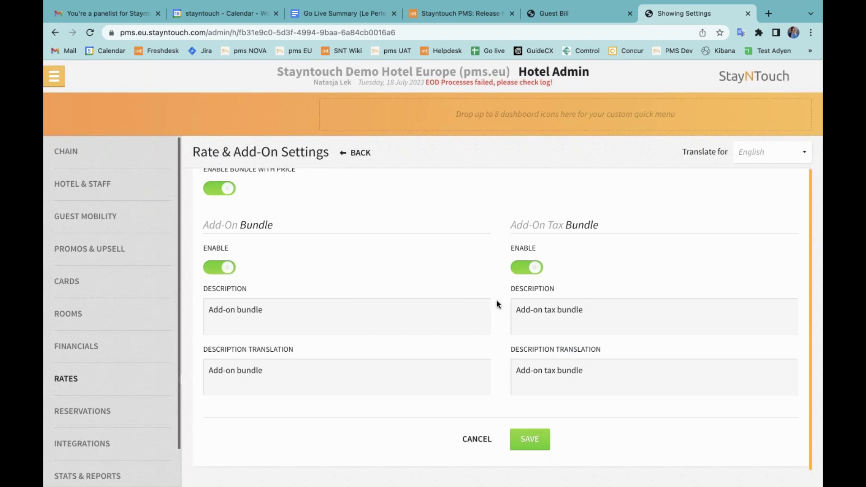
left_click_drag(520, 311, 587, 309)
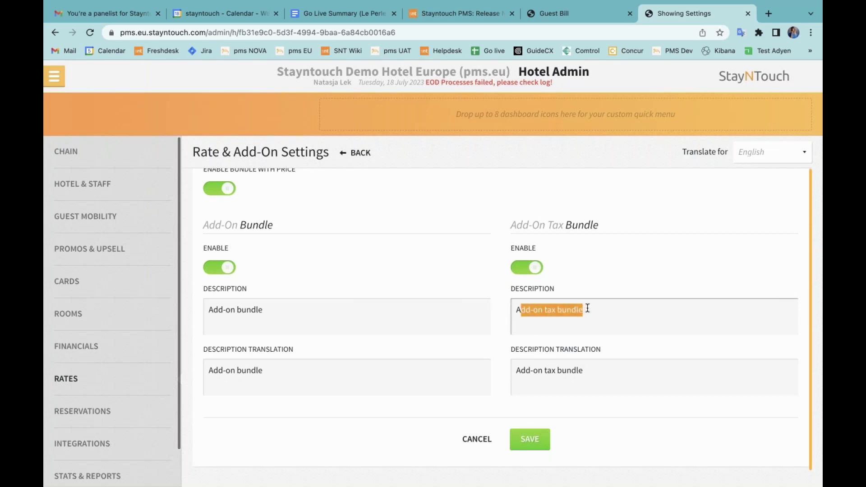
left_click(587, 309)
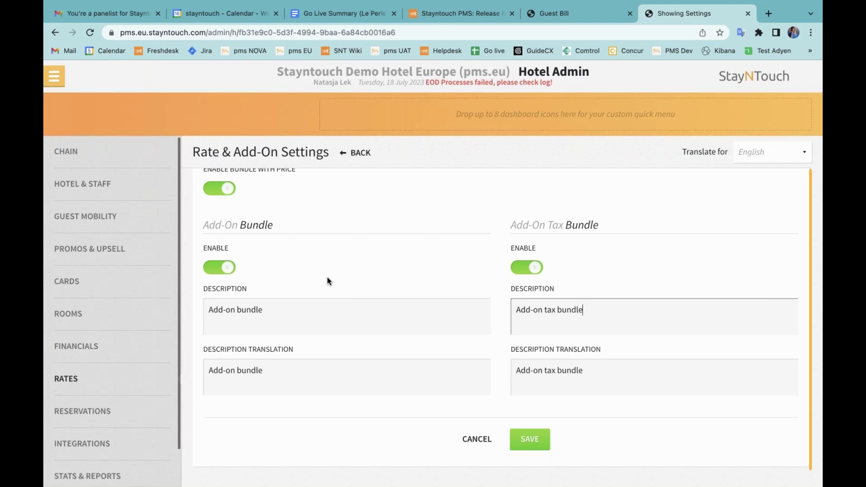
scroll(325, 248, "up", 1)
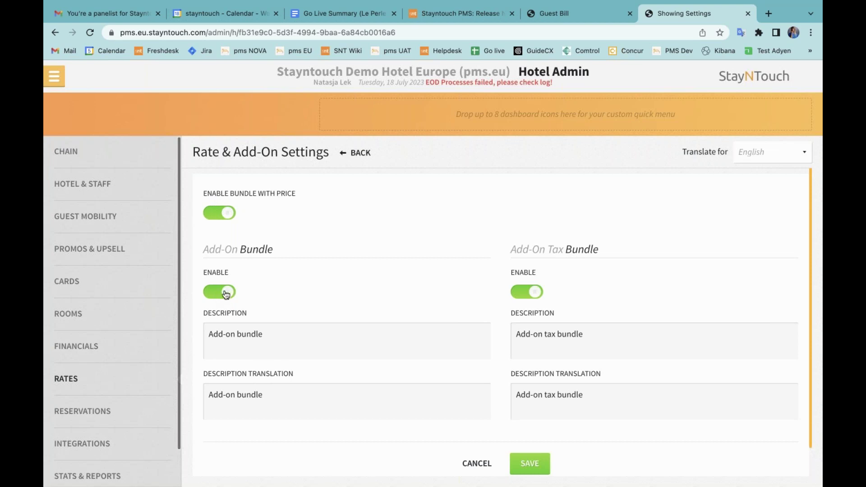
Step: Switch Enable Bundle With Price and the Add-On Bundle off and back on
left_click(227, 213)
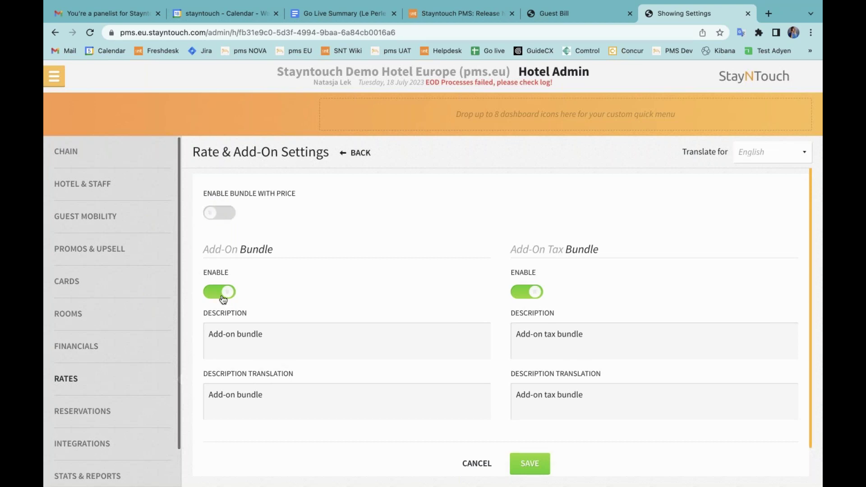
left_click(223, 298)
left_click(226, 295)
left_click(219, 216)
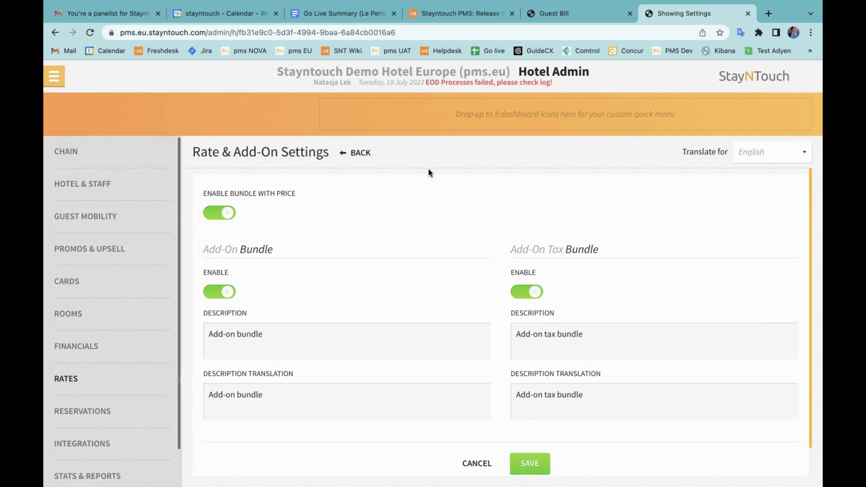
Step: Leave the settings, search the rates list for "pack" and open the Package Rate for editing
left_click(368, 158)
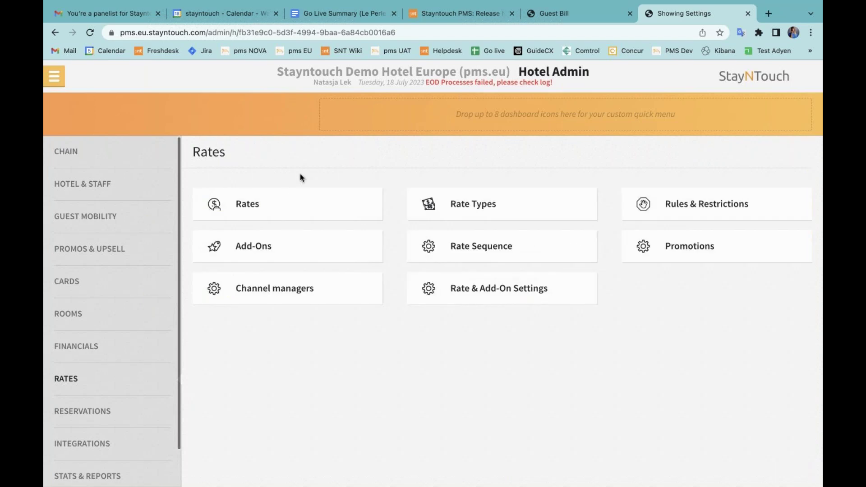
left_click(289, 203)
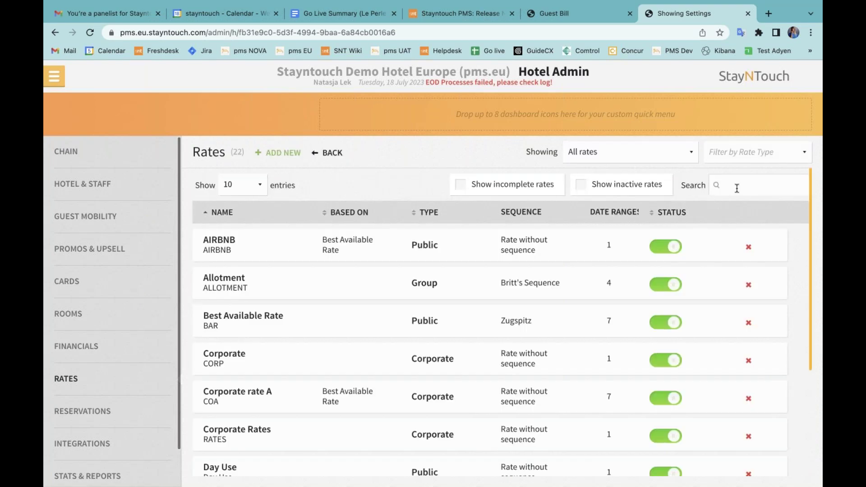
left_click(737, 189)
type("pack")
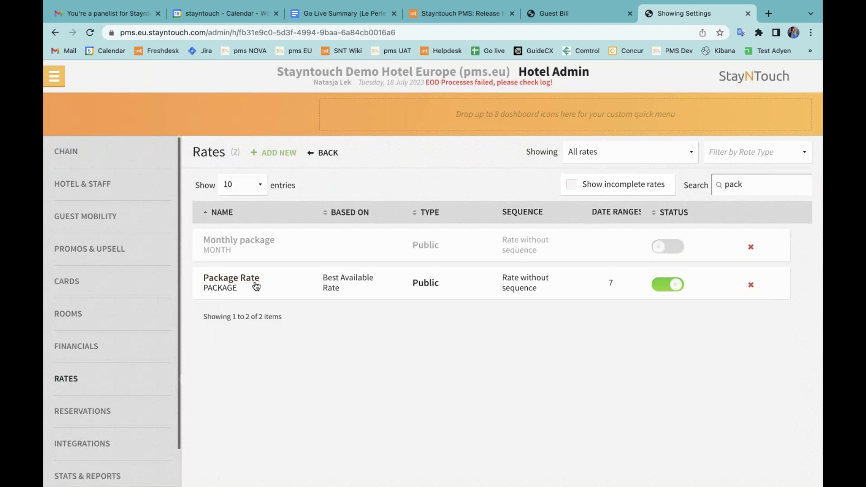
left_click(248, 285)
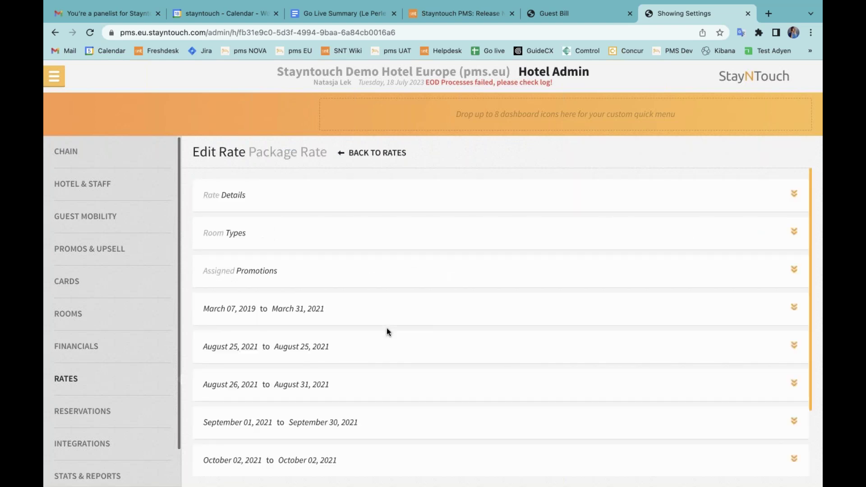
Step: Expand the Package Rate's details and examine the Include in price, Add to price and Bundle with price options of its add-ons
scroll(397, 225, "down", 1)
left_click(403, 187)
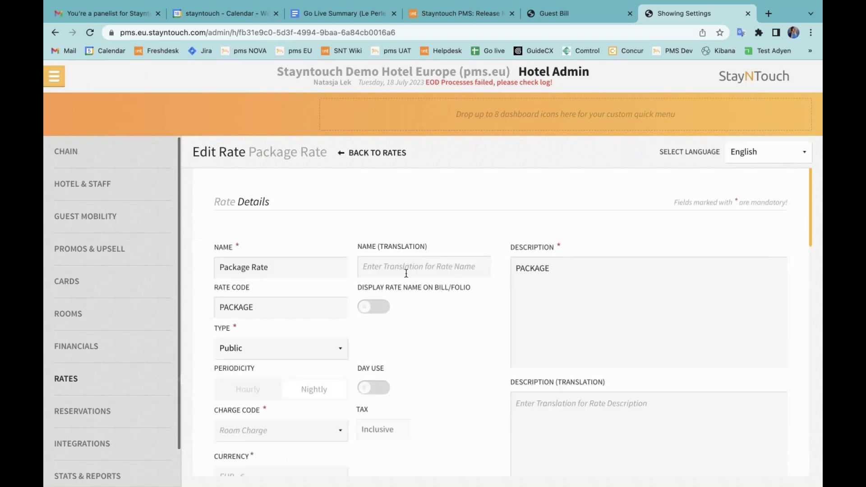
scroll(410, 312, "down", 6)
scroll(410, 315, "down", 3)
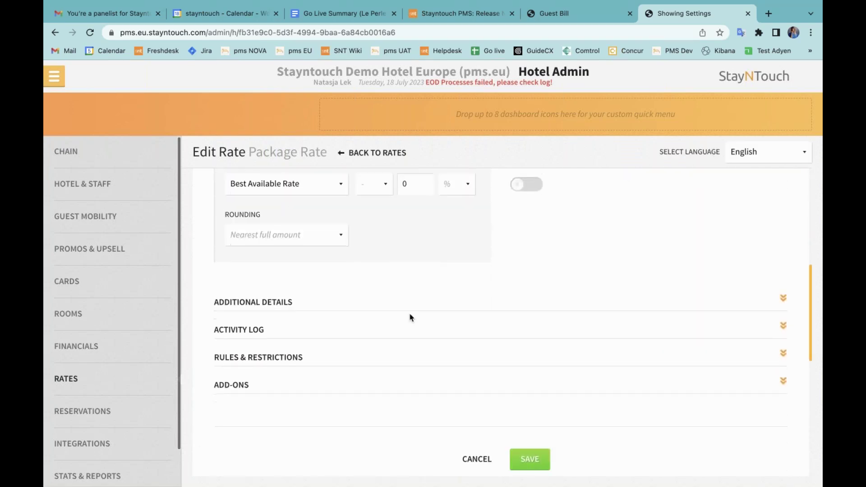
left_click(405, 384)
scroll(407, 386, "down", 2)
scroll(407, 386, "down", 5)
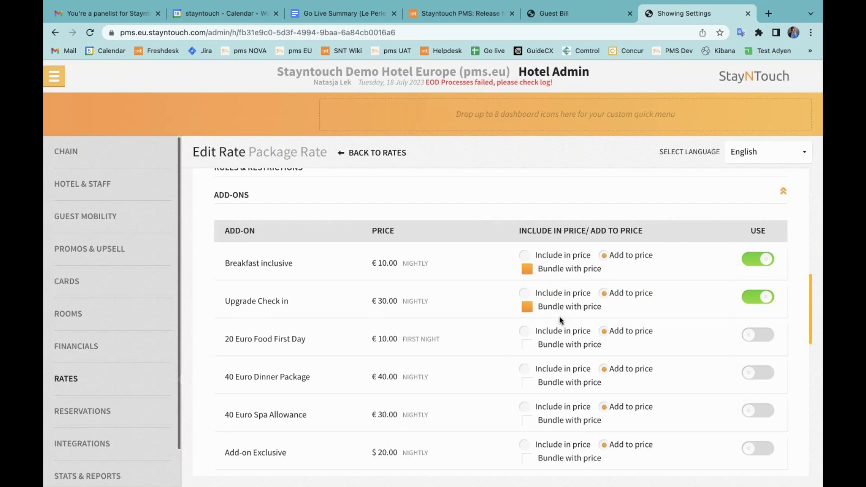
left_click(538, 334)
left_click(610, 332)
Step: Return to the manager dashboard and open the bill and charges of the guest in the departures list
left_click(56, 78)
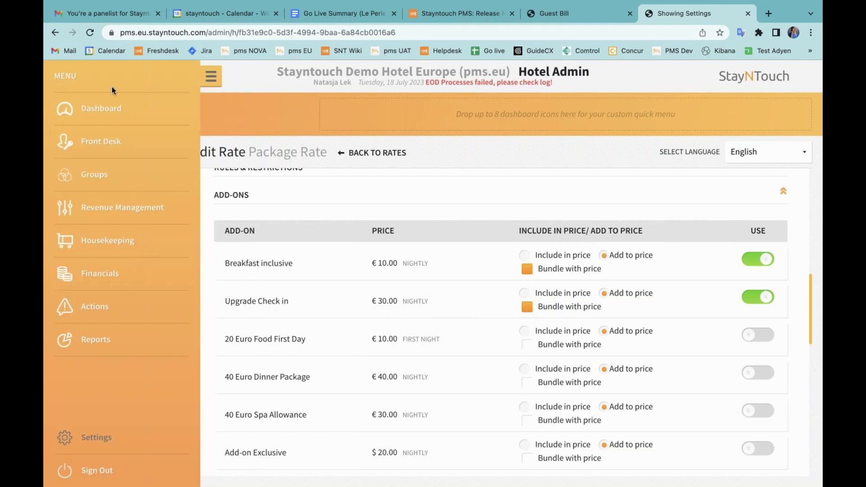
left_click(117, 112)
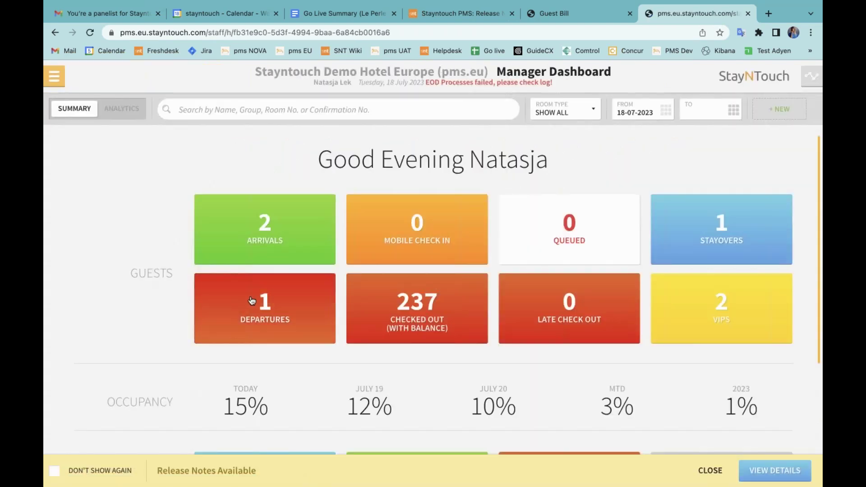
left_click(251, 299)
left_click(321, 168)
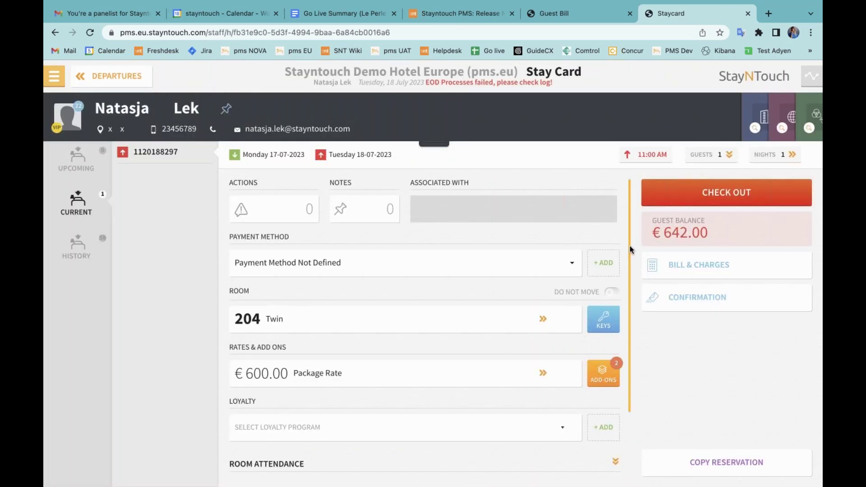
left_click(689, 265)
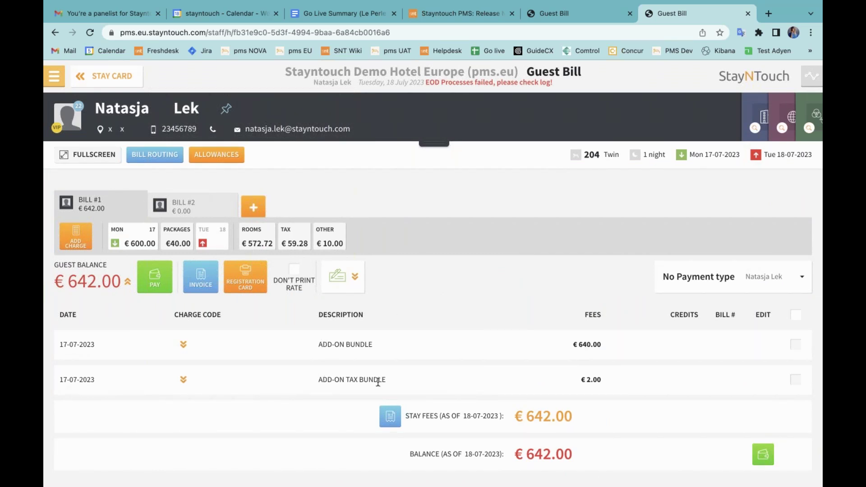
Step: Expand the Add-on bundle and Add-on tax bundle lines on Bill #1 to examine the individual charges
left_click(184, 346)
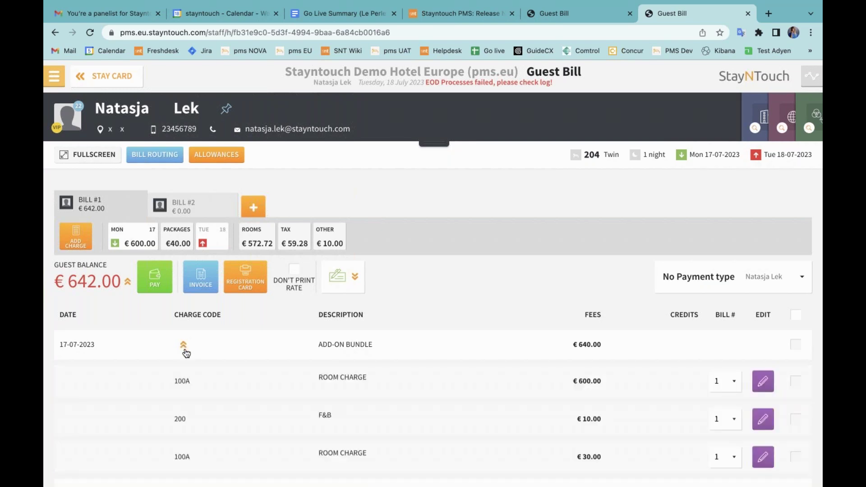
scroll(183, 347, "down", 3)
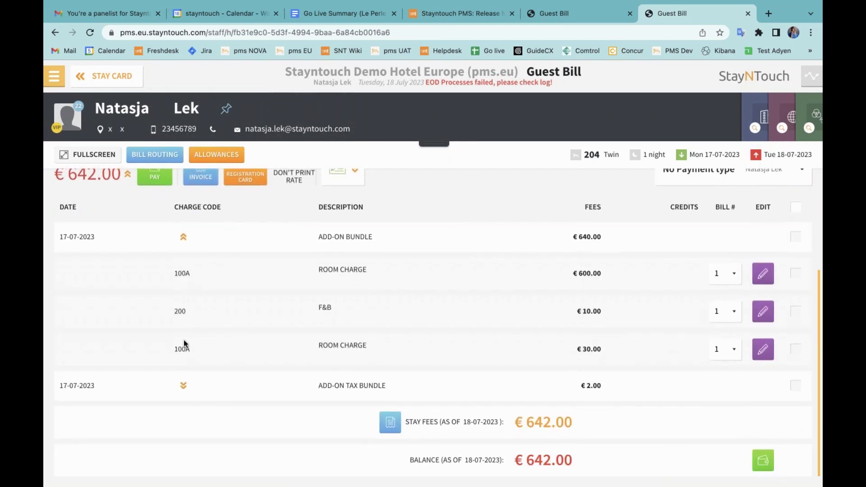
left_click(183, 385)
scroll(207, 418, "down", 2)
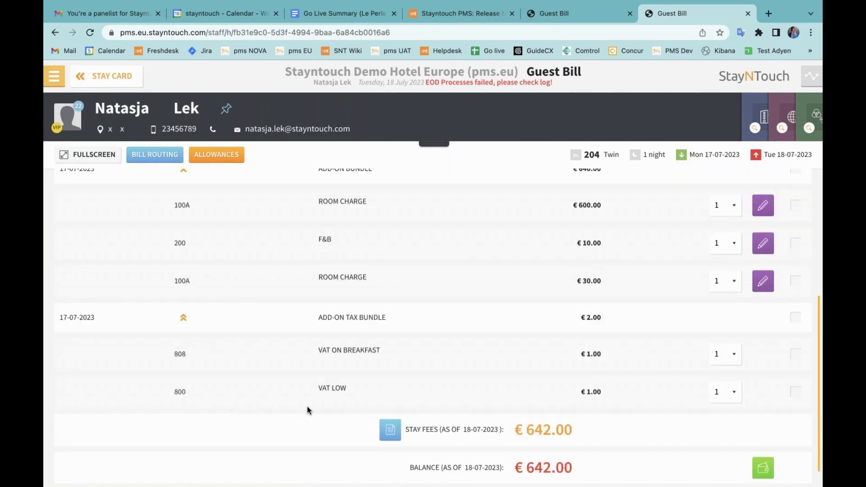
scroll(318, 387, "up", 3)
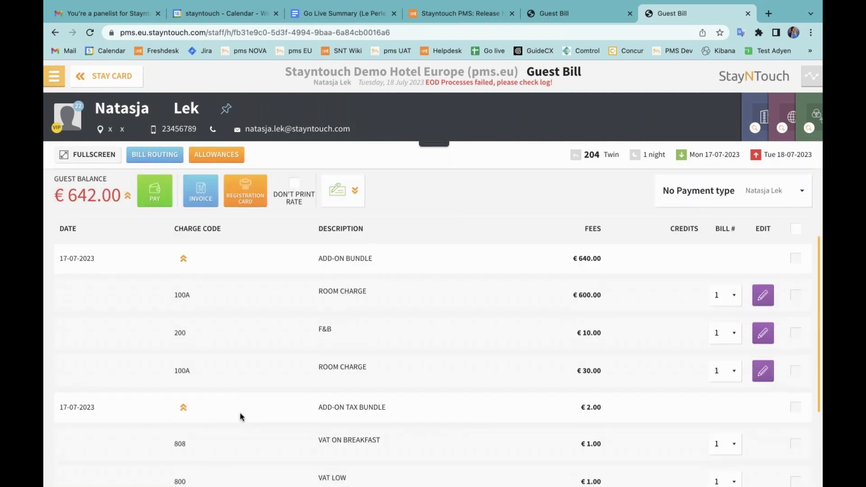
Step: Collapse the Add-on tax bundle and Add-on bundle lines on the guest's bill again
left_click(183, 408)
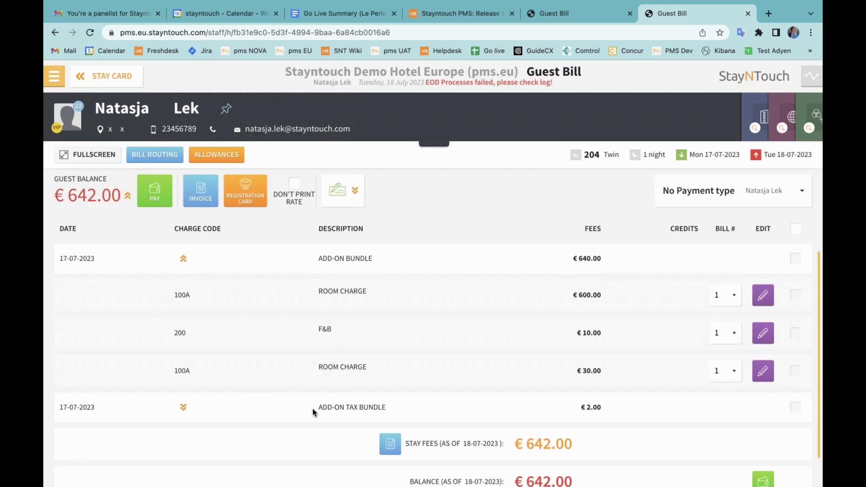
left_click_drag(318, 408, 385, 405)
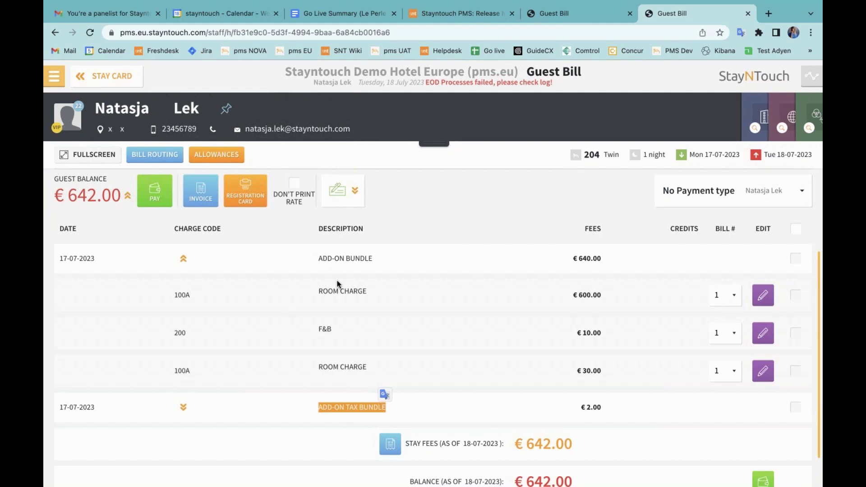
left_click(183, 258)
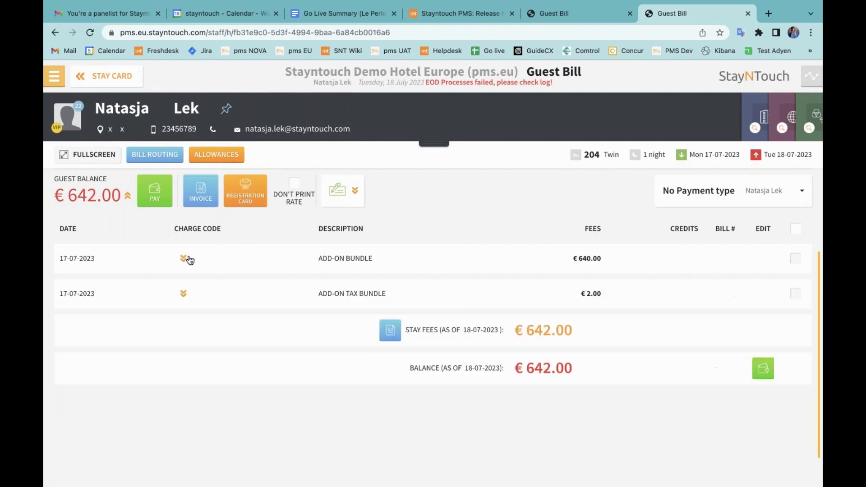
Step: Generate the invoice as a detailed bill in English for printing and open its PDF in Preview
scroll(343, 278, "up", 3)
left_click(206, 283)
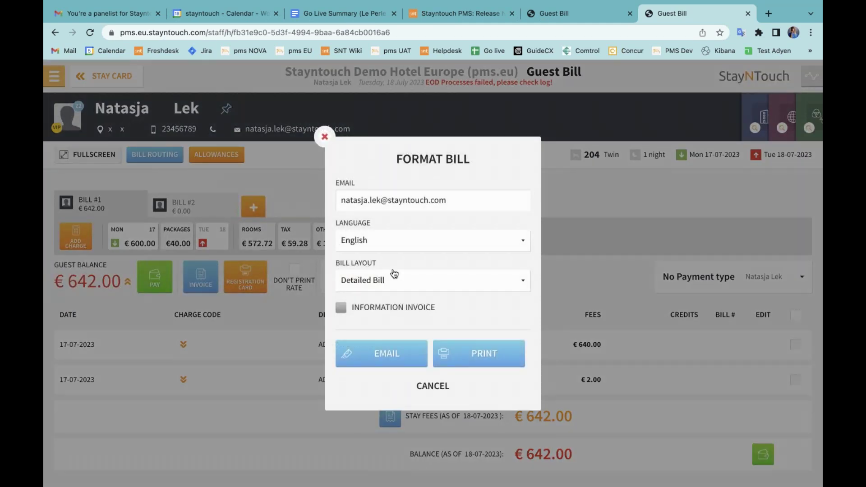
left_click(481, 346)
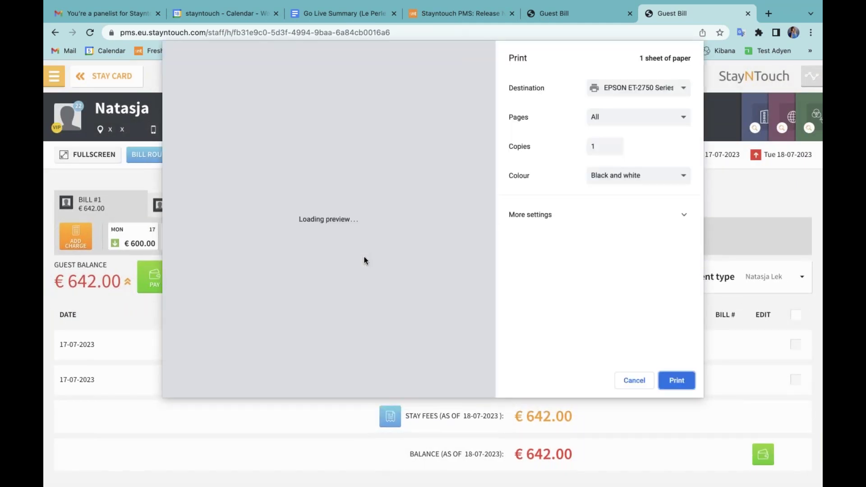
left_click(567, 226)
scroll(567, 299, "down", 3)
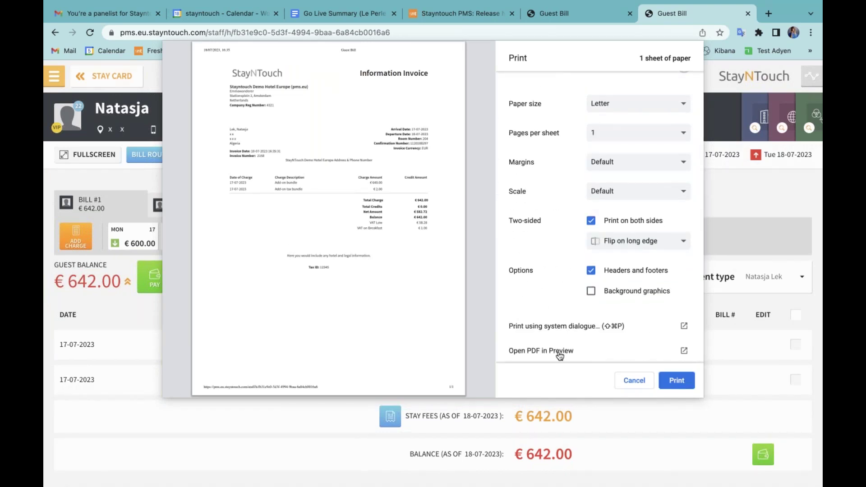
left_click(530, 352)
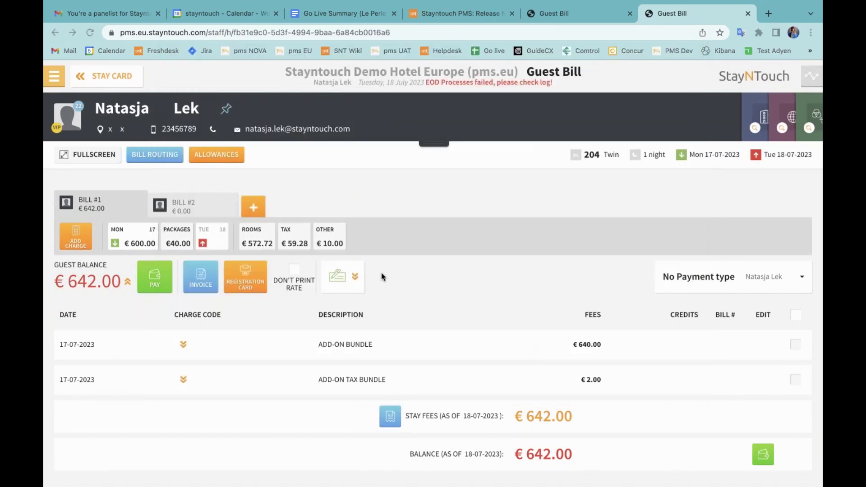
Step: Examine the Add-on bundle and Add-on tax bundle charges on the invoice PDF
scroll(362, 274, "down", 3)
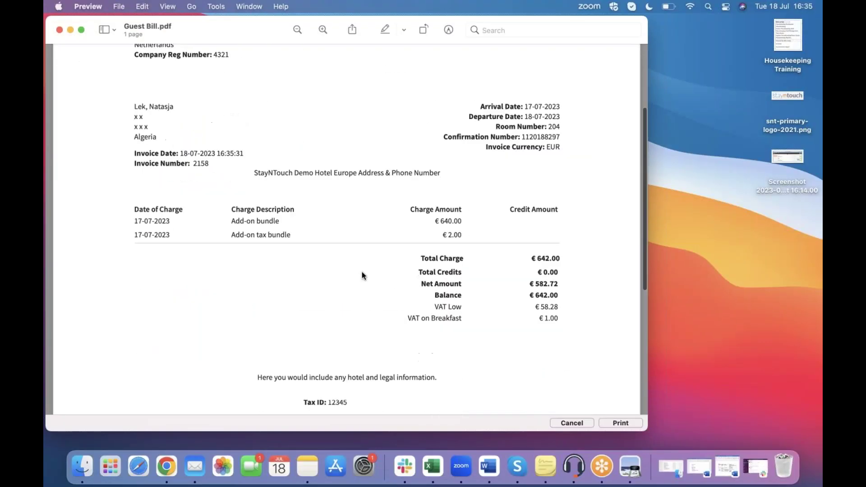
triple_click(284, 221)
left_click_drag(229, 236, 305, 237)
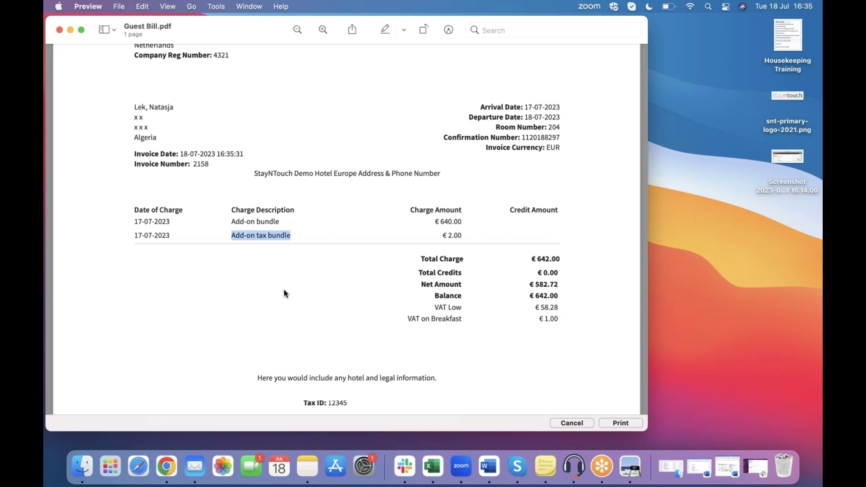
scroll(298, 248, "up", 5)
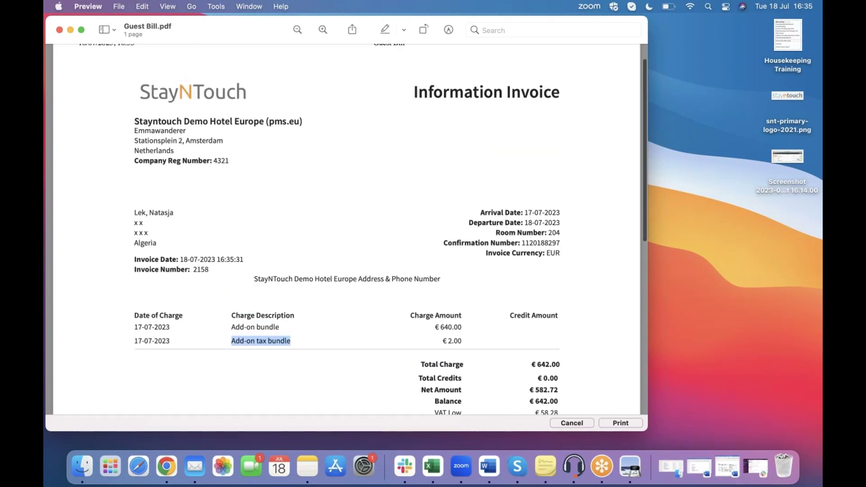
Step: Switch to Chrome and, in the hotel admin's rates, search for "pack" and open the Package Rate for editing
key("ctrl+Up")
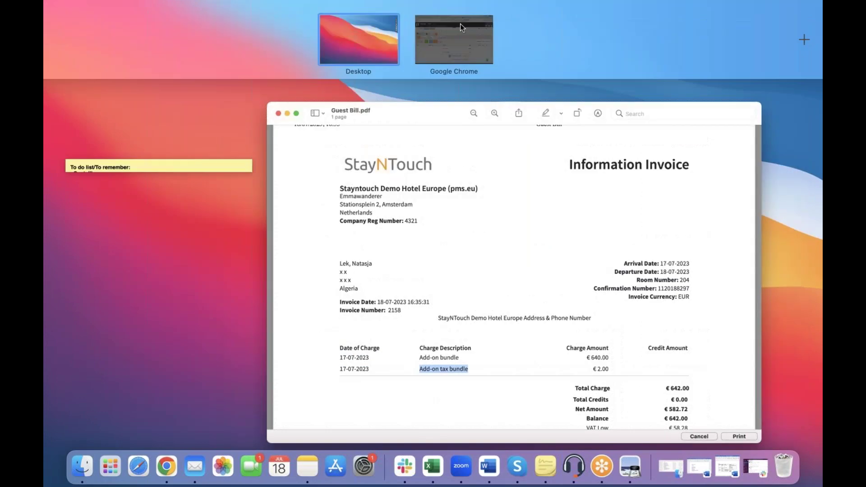
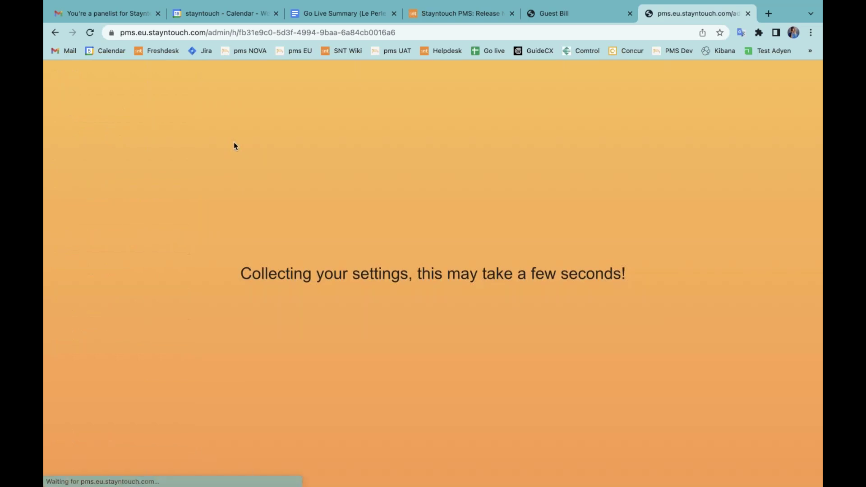
left_click(123, 390)
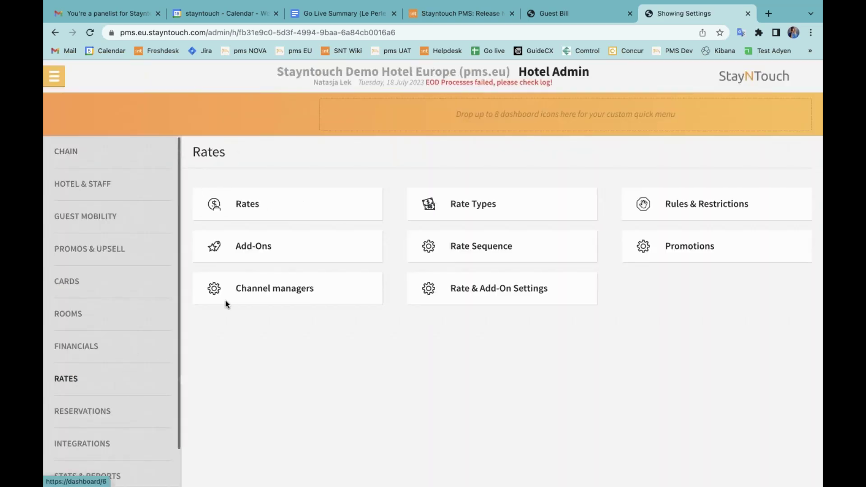
left_click(257, 206)
left_click(762, 185)
type("pack")
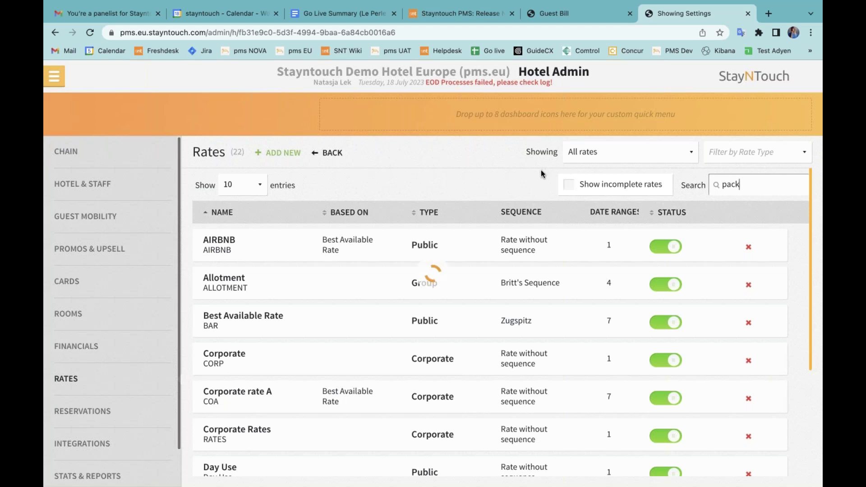
left_click(246, 281)
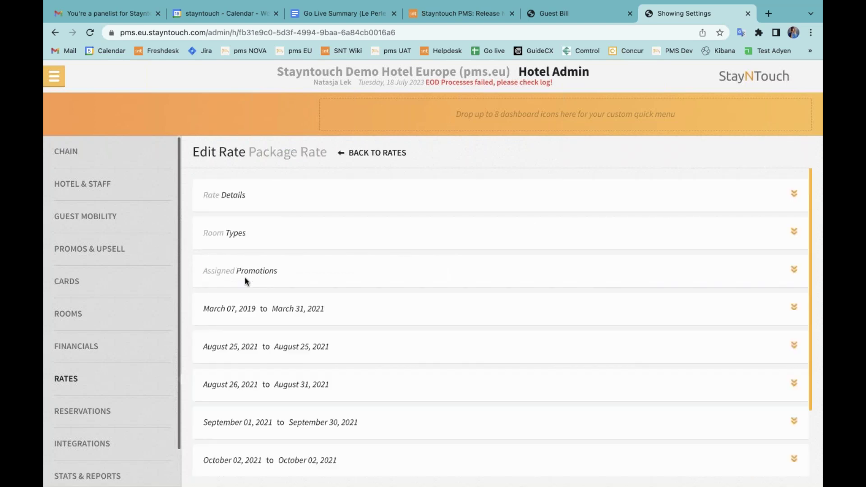
Step: Enable displaying the rate name on the bill/folio in the Package Rate's details and save the rate
left_click(294, 200)
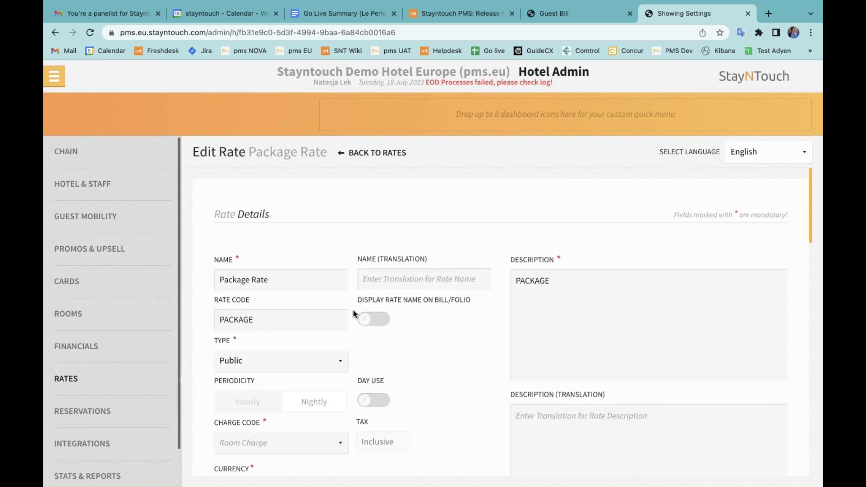
left_click(374, 321)
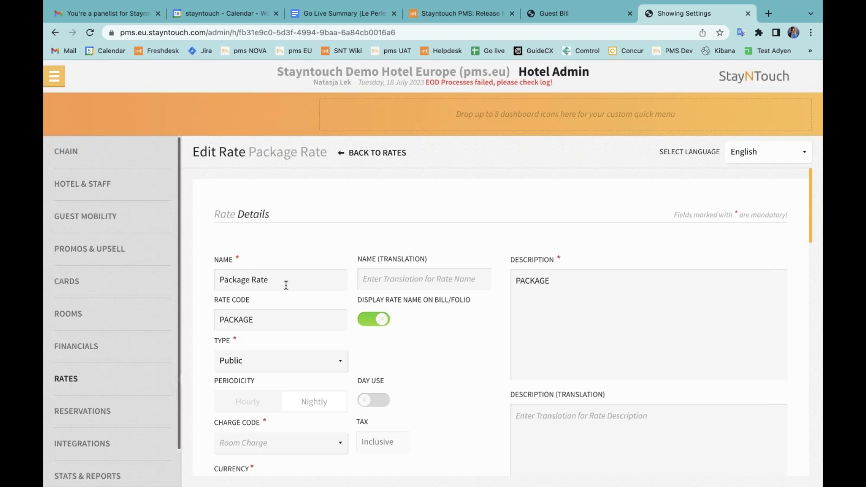
scroll(449, 409, "down", 15)
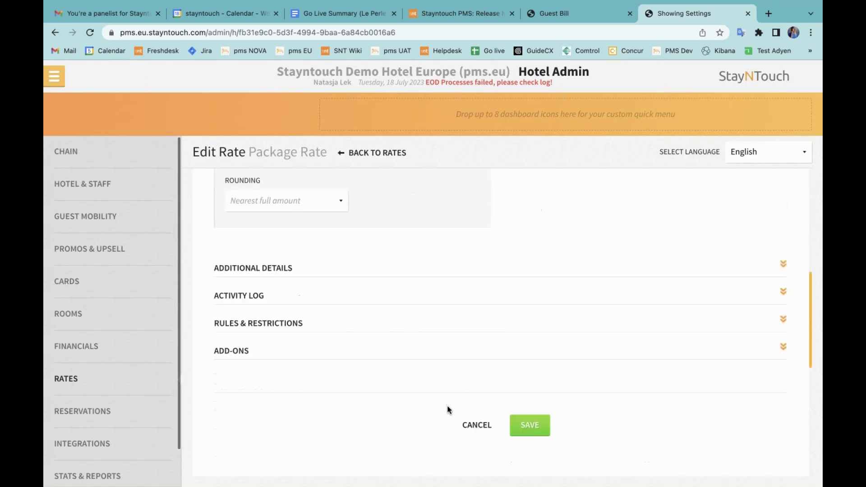
left_click(531, 362)
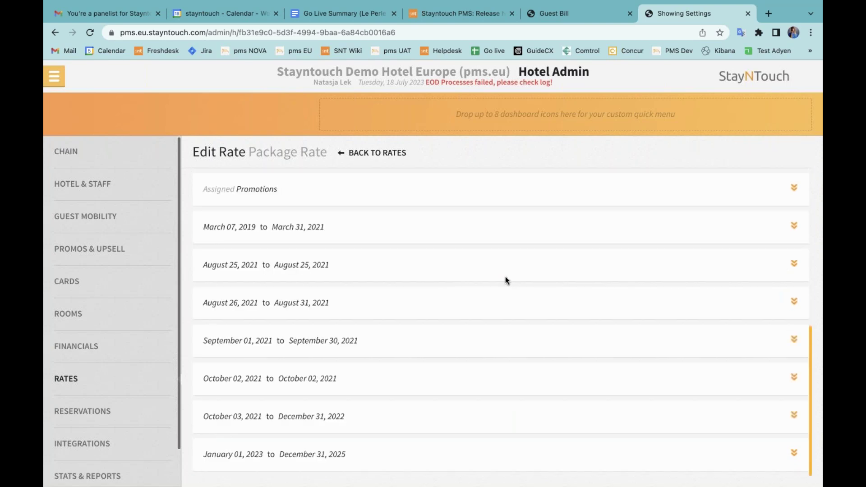
left_click(539, 399)
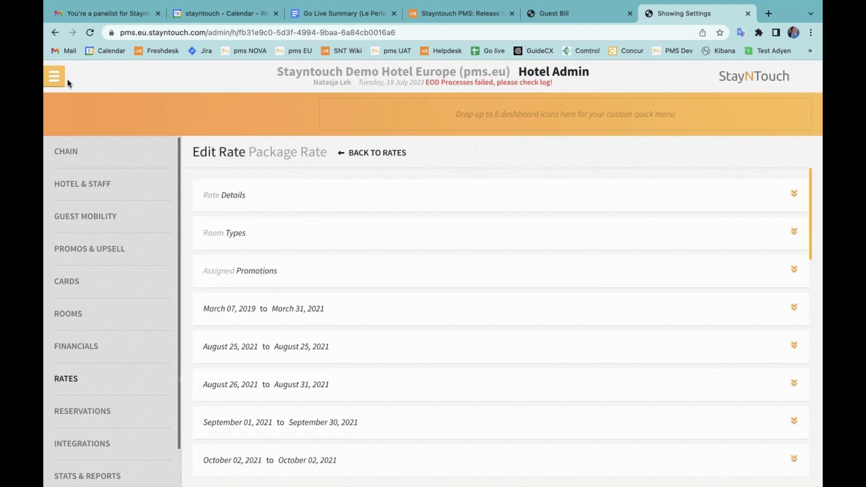
Step: Return to the manager dashboard and open the departing guest's bill from today's departures to check its charge descriptions
left_click(66, 79)
left_click(127, 115)
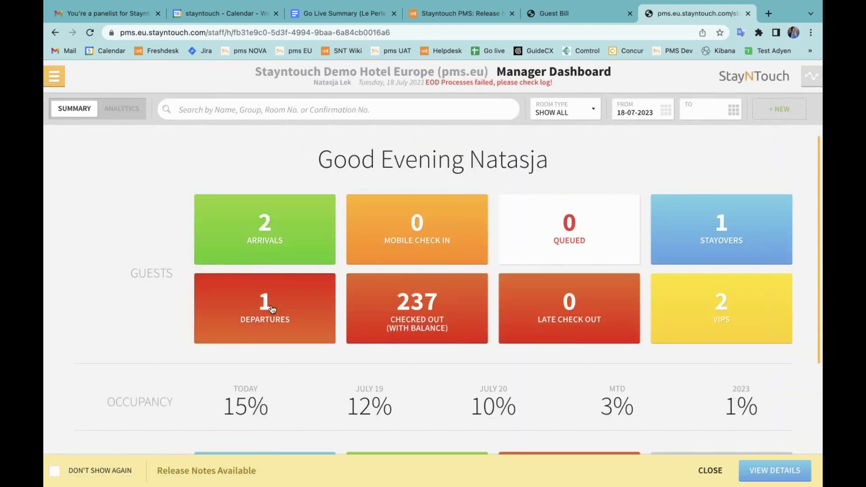
left_click(270, 299)
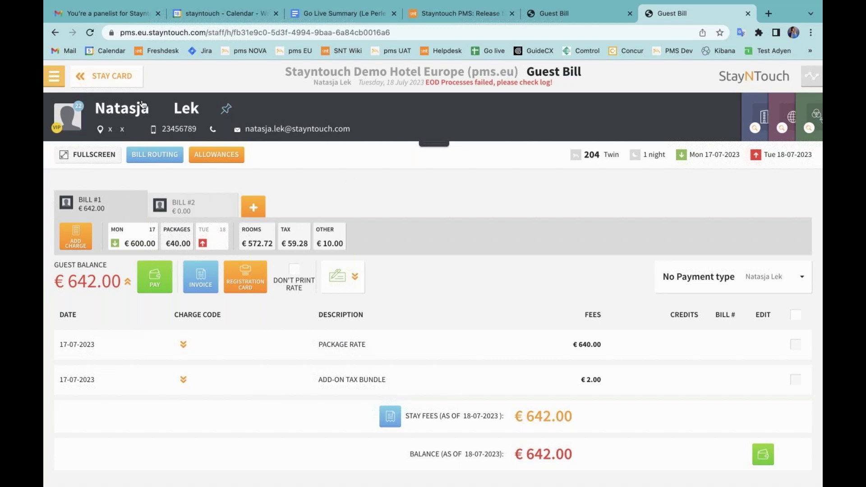
Step: Open the Webinar Group Notes group from the list of managed groups and look over its summary
left_click(56, 79)
left_click(108, 182)
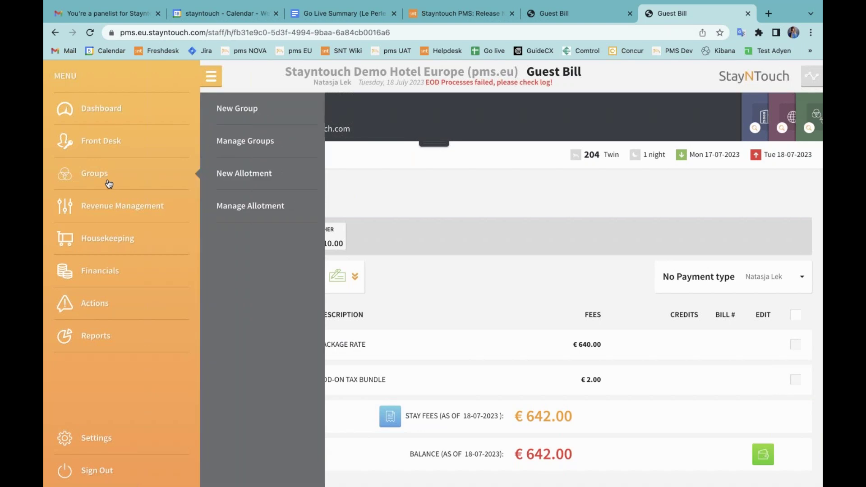
left_click(234, 153)
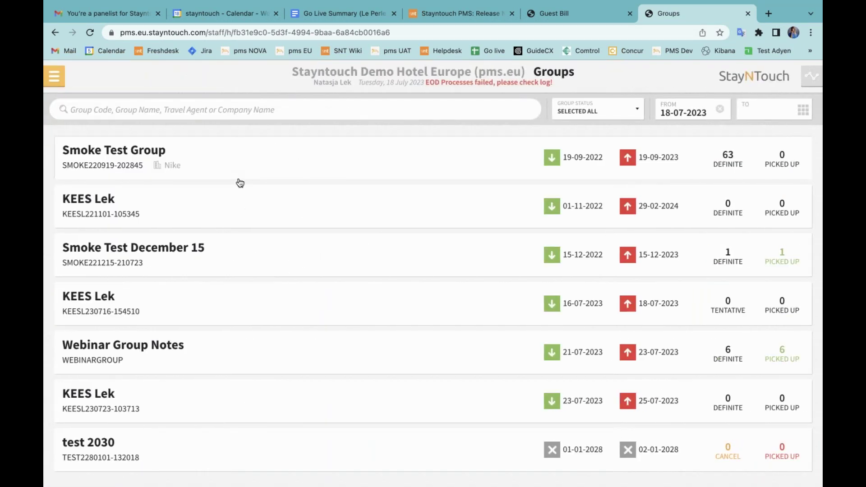
left_click(210, 347)
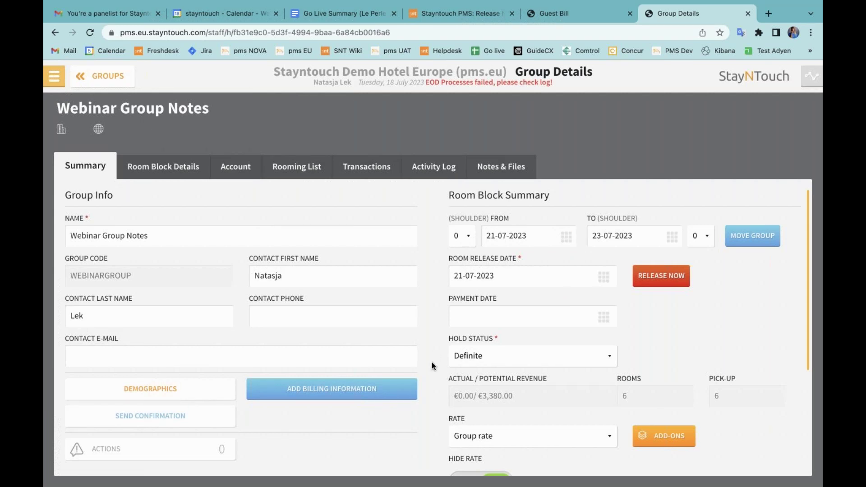
scroll(432, 366, "down", 5)
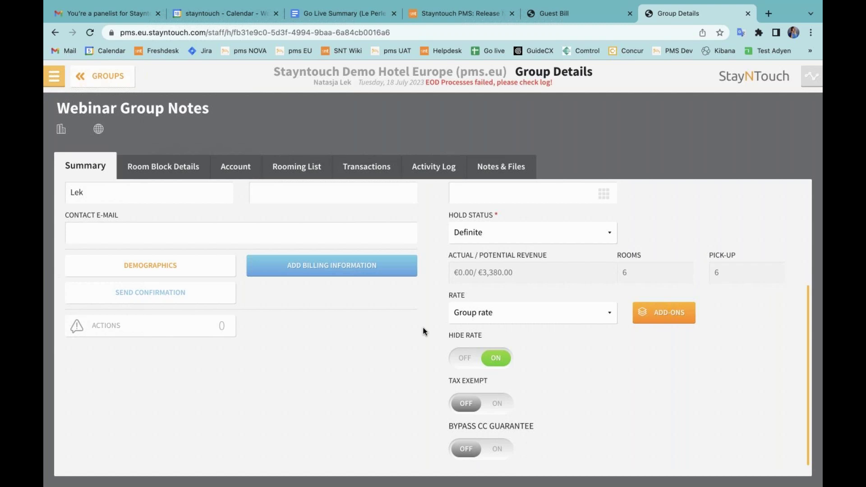
scroll(423, 330, "up", 3)
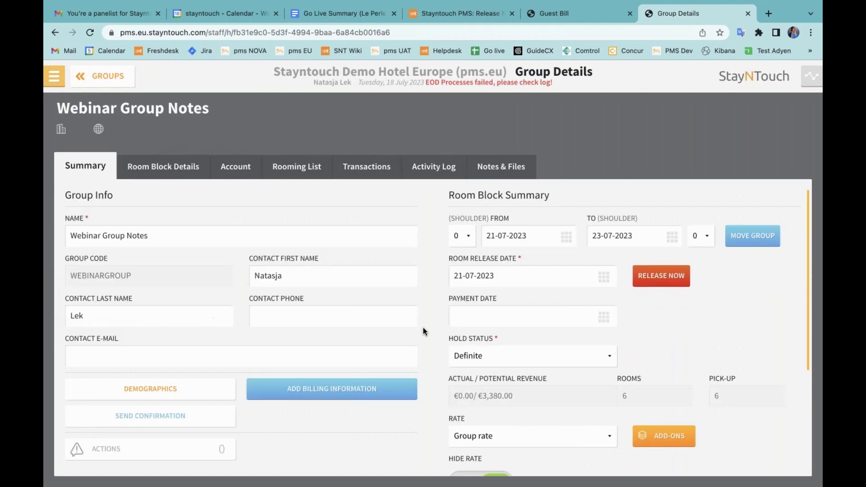
Step: Post the note "Group Note" to all group members in the group's notes
left_click(494, 173)
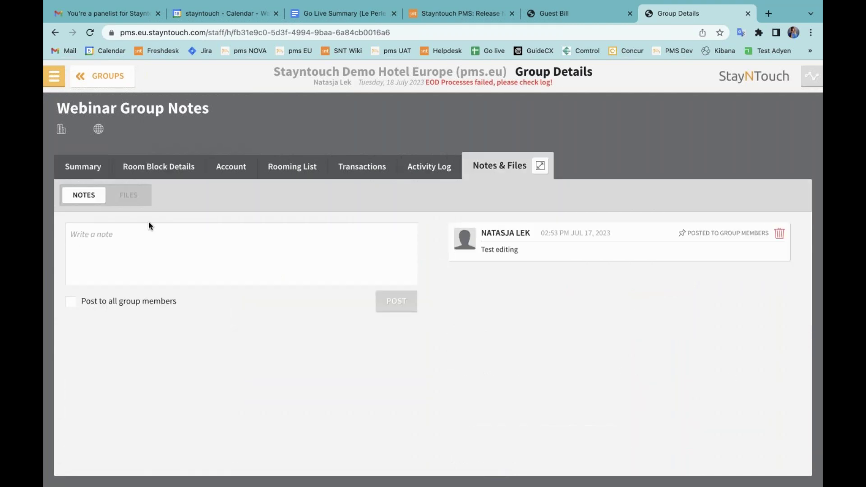
left_click(108, 245)
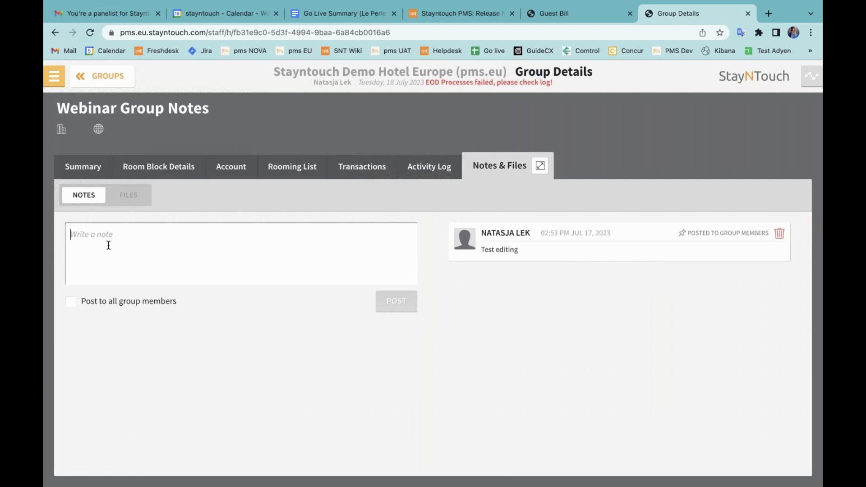
type("Group Note")
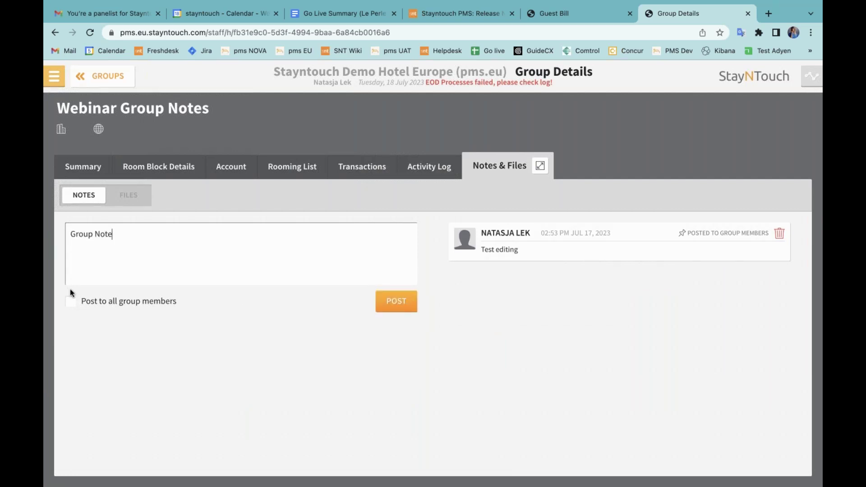
left_click(114, 306)
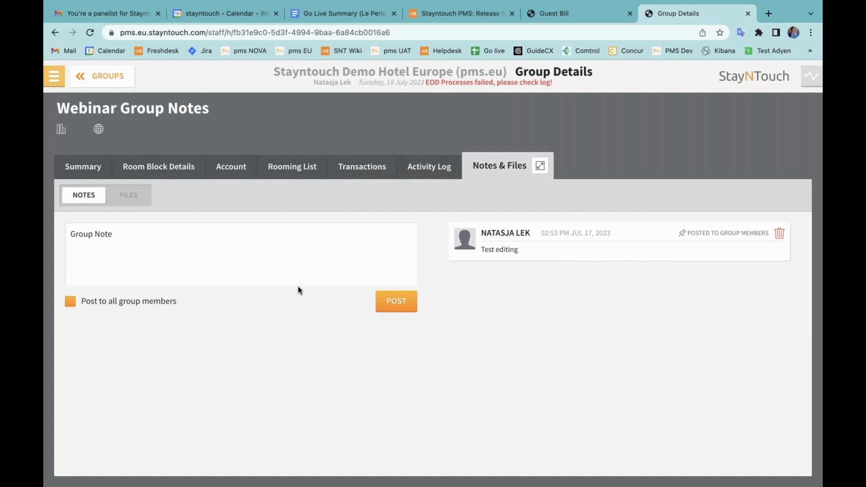
left_click(405, 305)
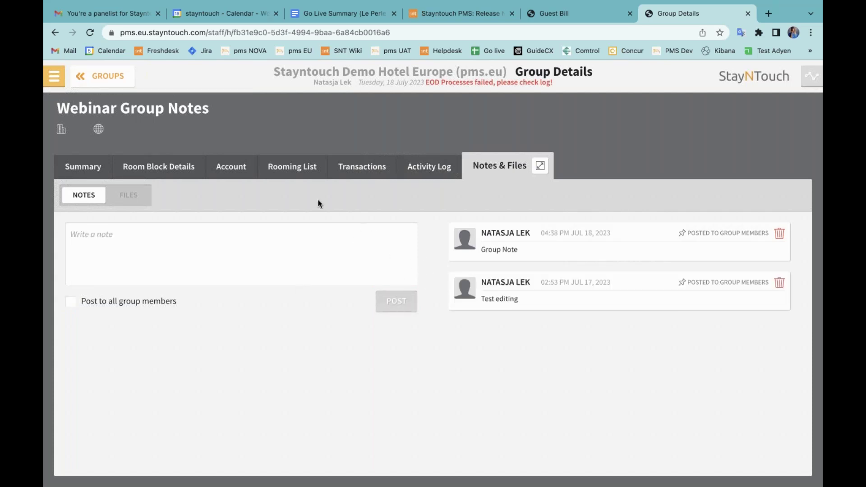
Step: Open the stay card of the first guest in the group's rooming list and examine the reservation's notes
left_click(293, 169)
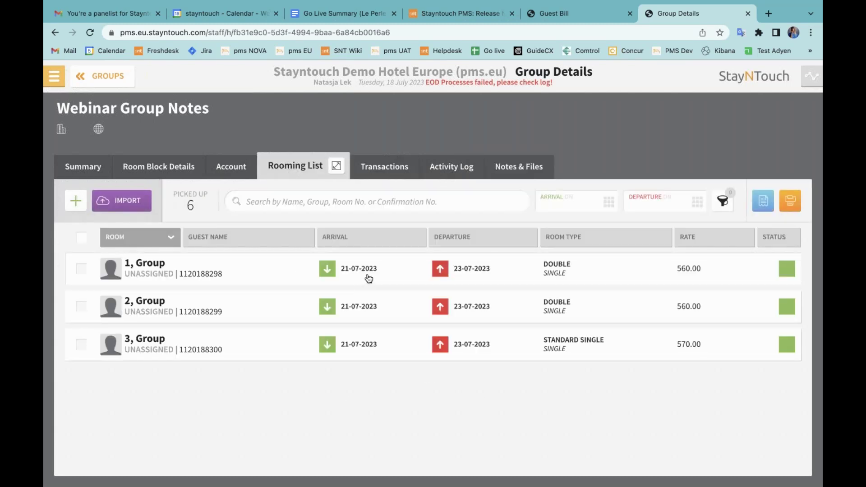
left_click(367, 277)
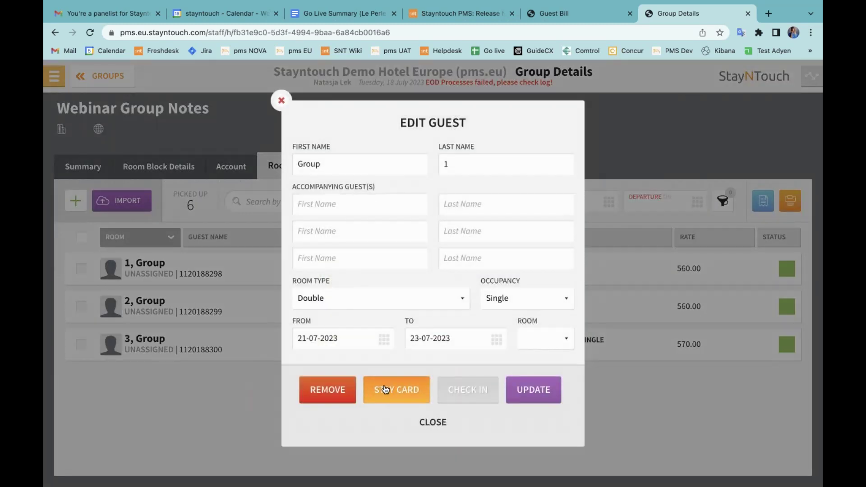
left_click(385, 389)
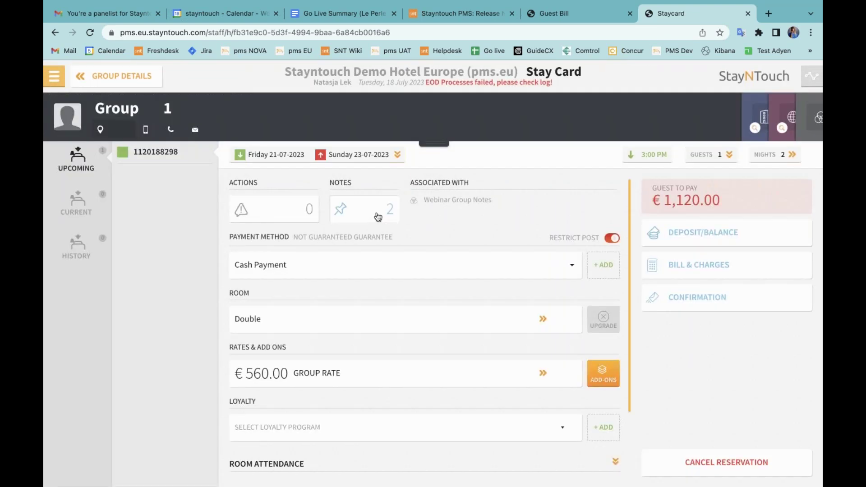
left_click(378, 216)
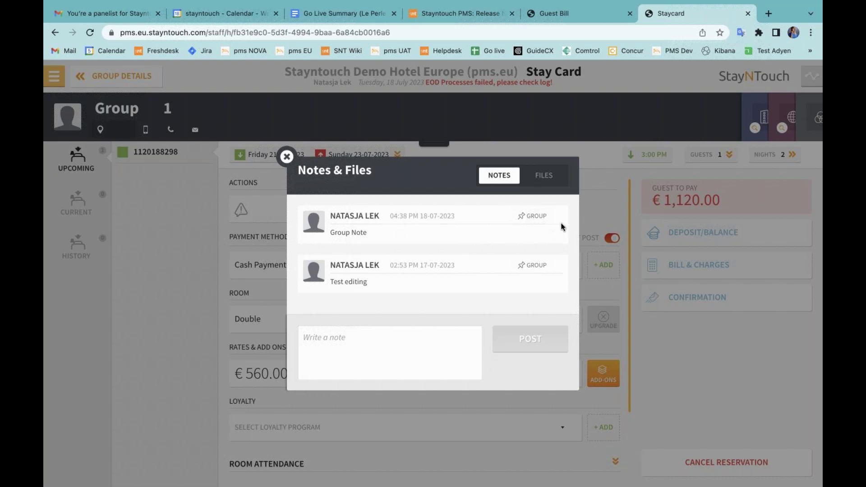
left_click(287, 157)
Step: Return to the group's notes, change the text of the newest note to "Group Note change" and save it
left_click(136, 84)
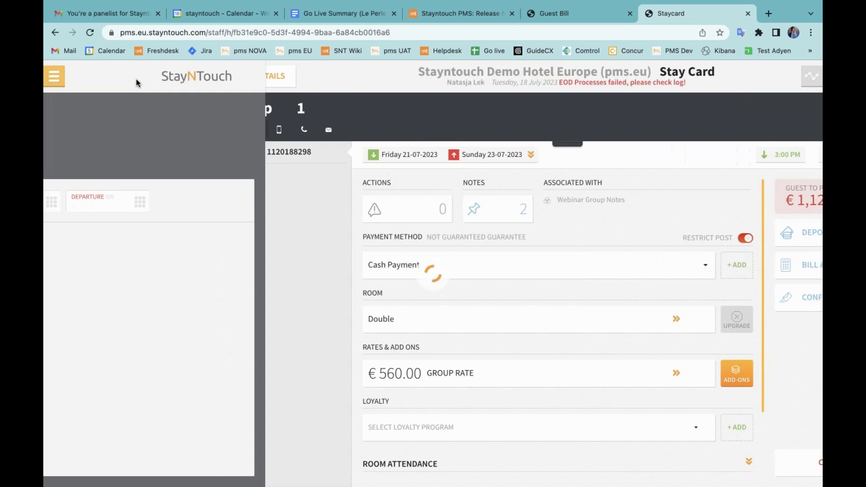
left_click(513, 170)
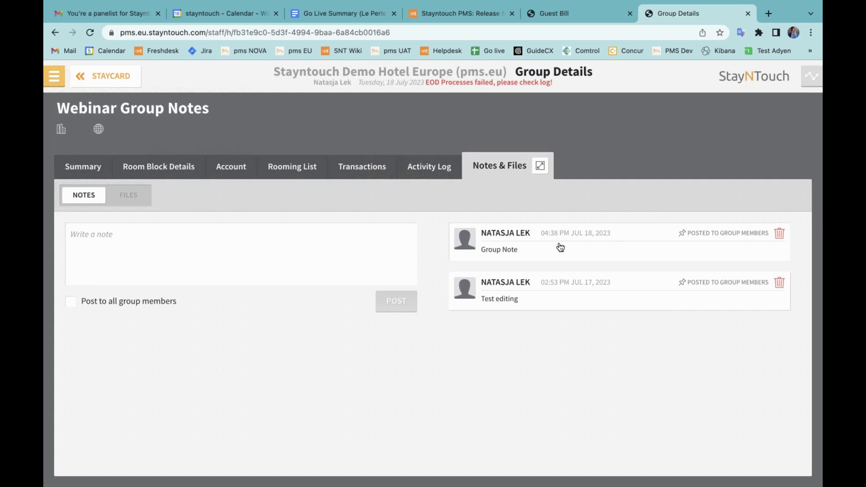
left_click(528, 249)
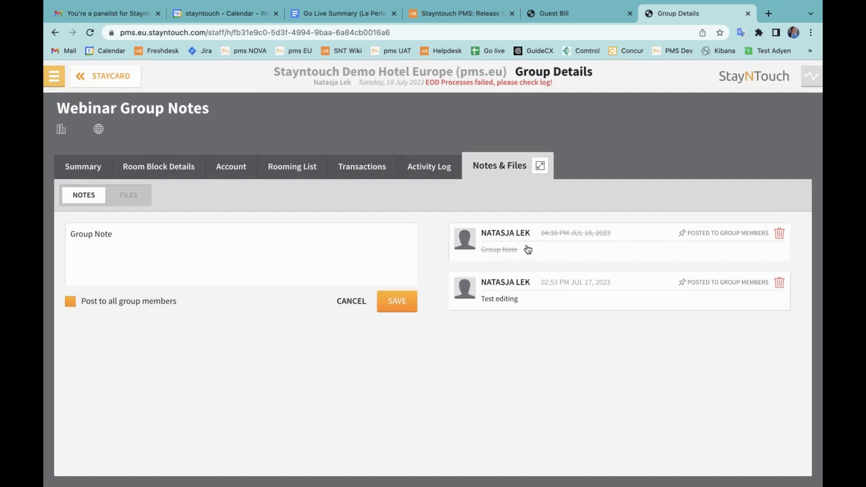
left_click(131, 254)
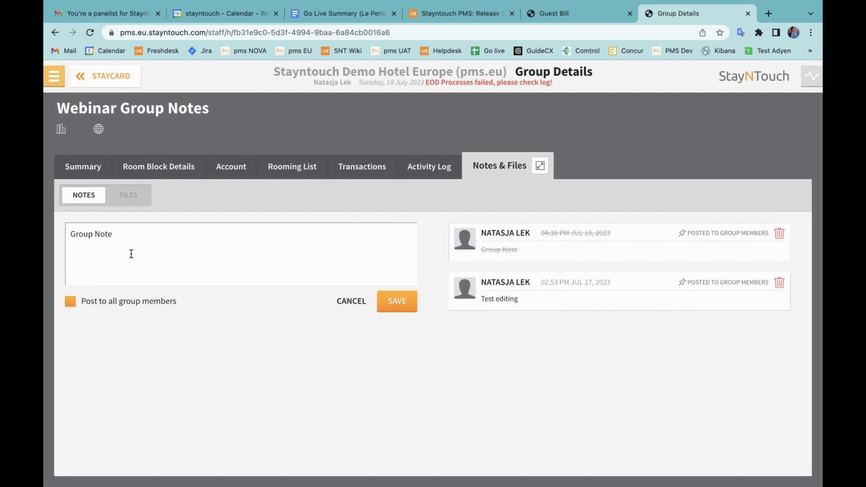
type("change")
left_click(396, 310)
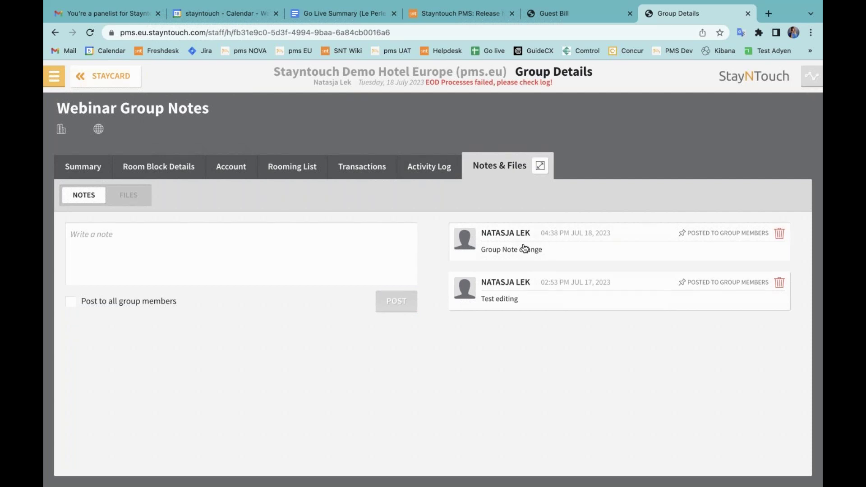
Step: Turn off posting to all group members for the "Group Note change" note and save it
left_click(522, 238)
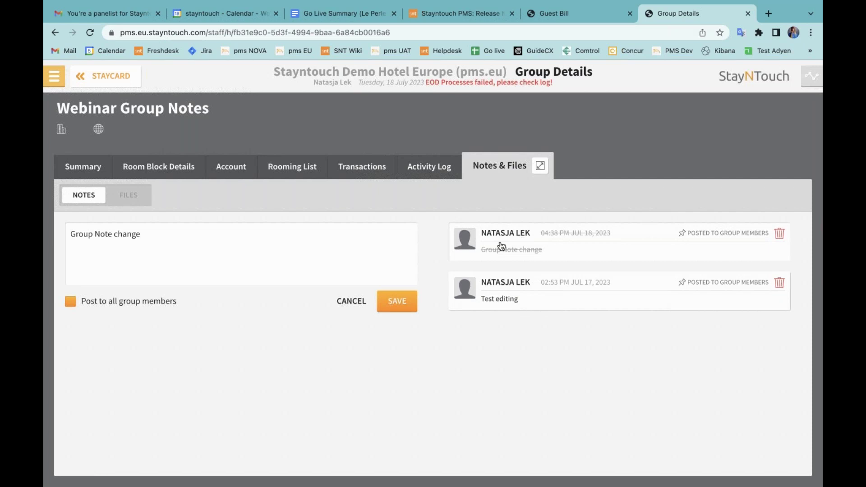
left_click(95, 302)
left_click(397, 300)
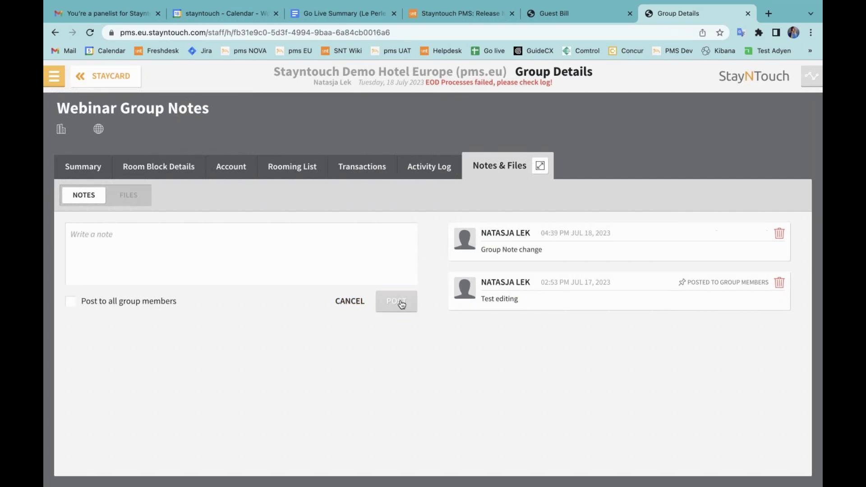
Step: Open the stay card of the first guest in the rooming list again and check the reservation's notes for the unshared group note
left_click(302, 180)
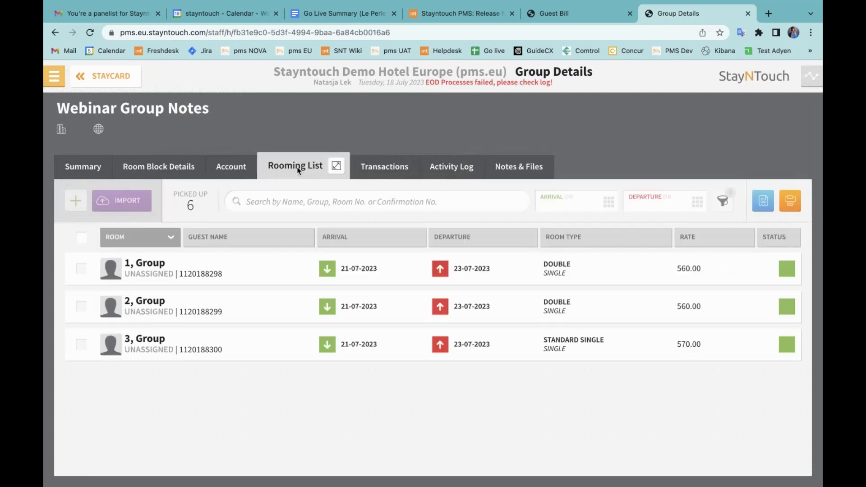
left_click(439, 270)
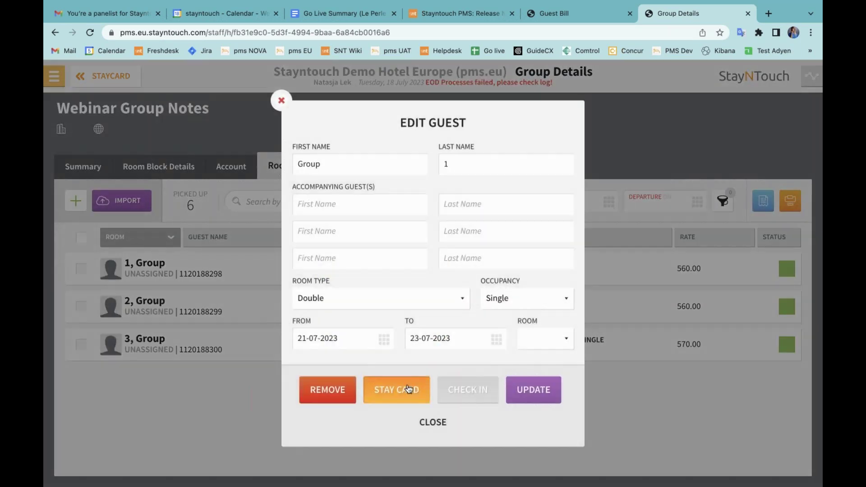
left_click(408, 388)
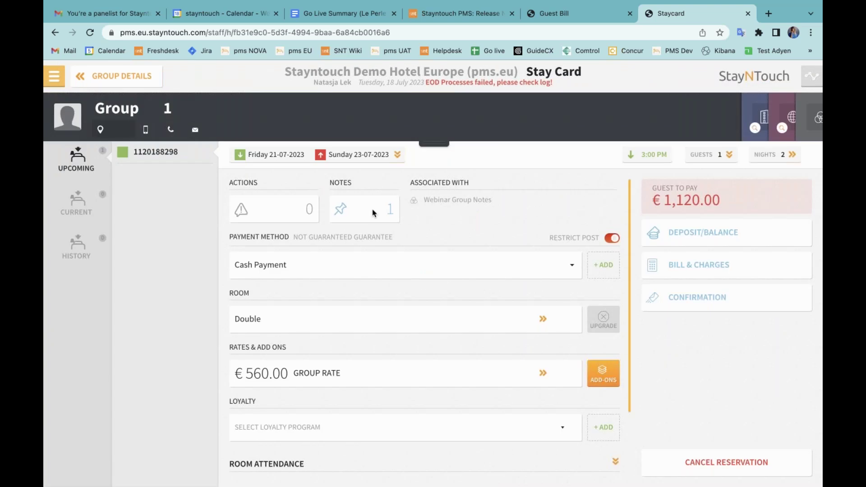
left_click(372, 209)
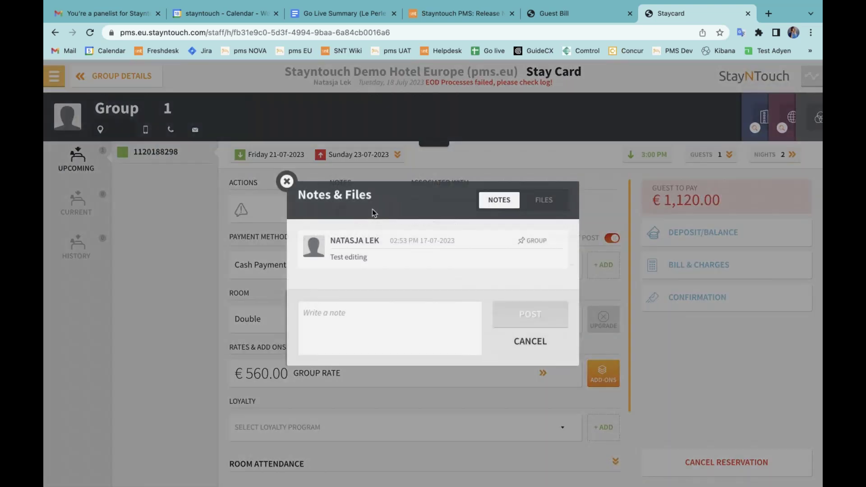
left_click(287, 181)
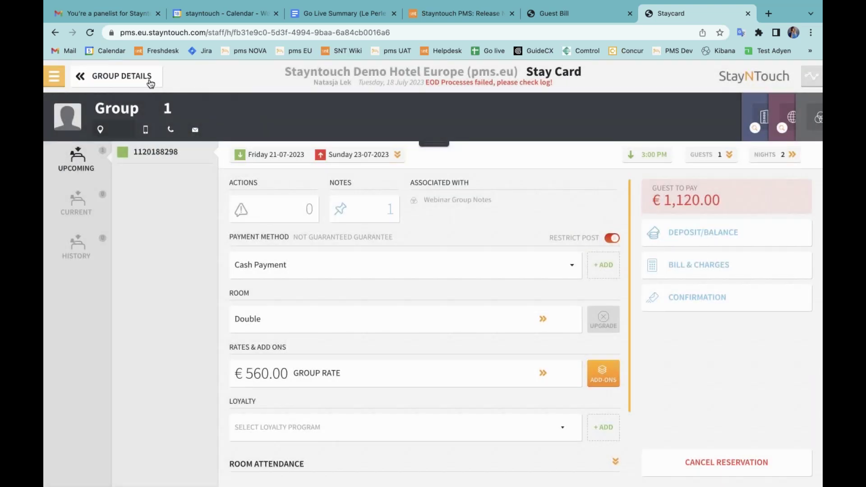
Step: Return to the group's notes and delete the "Group Note change" note
left_click(151, 82)
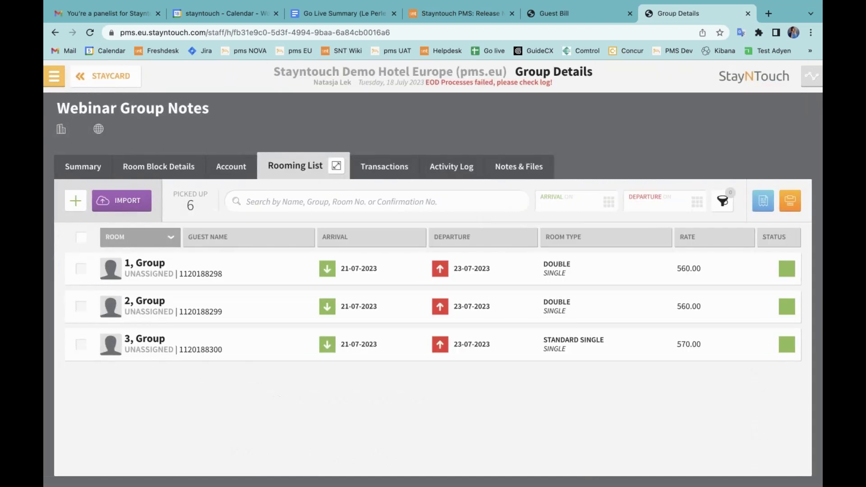
left_click(527, 167)
left_click(507, 250)
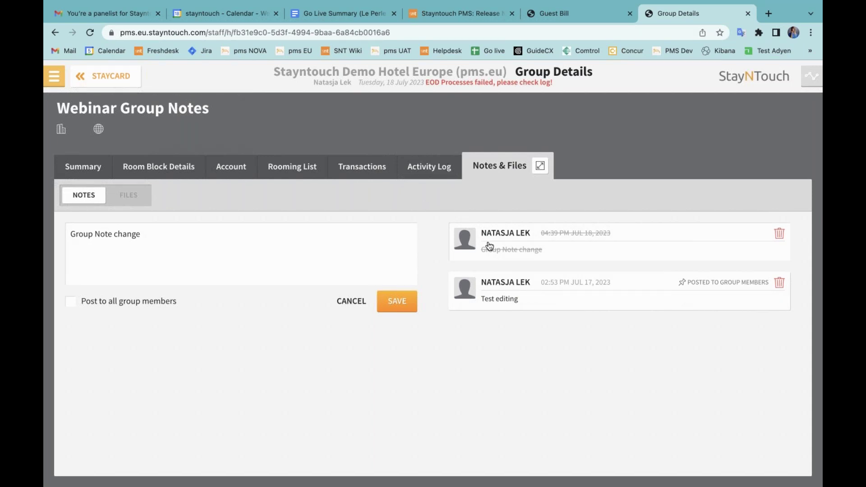
left_click(780, 236)
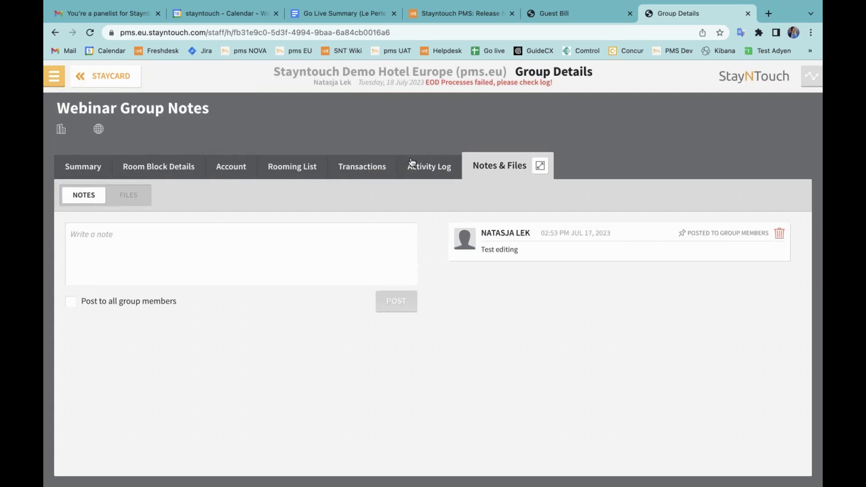
Step: Examine the group's activity log for the created, edited and deleted note entries and their shared status
left_click(420, 171)
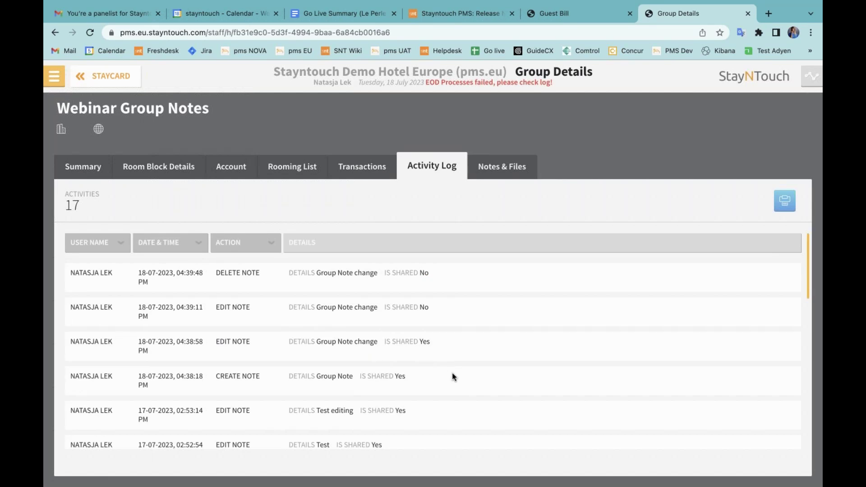
scroll(452, 372, "down", 2)
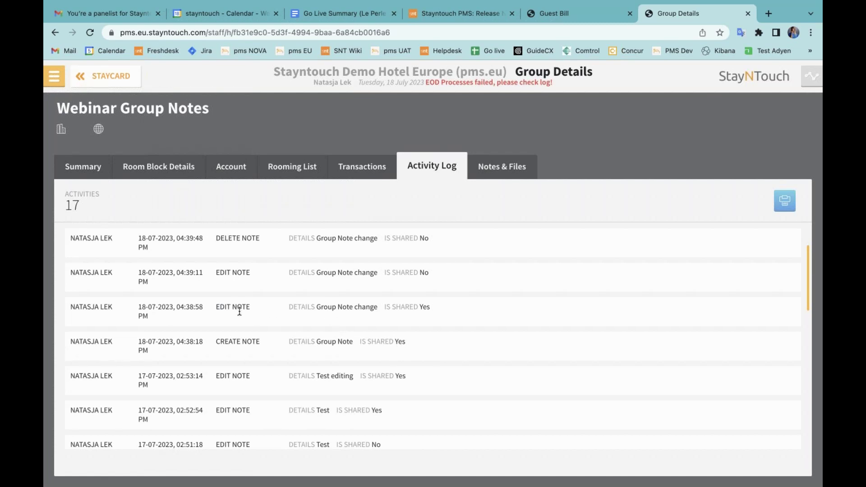
scroll(240, 311, "up", 1)
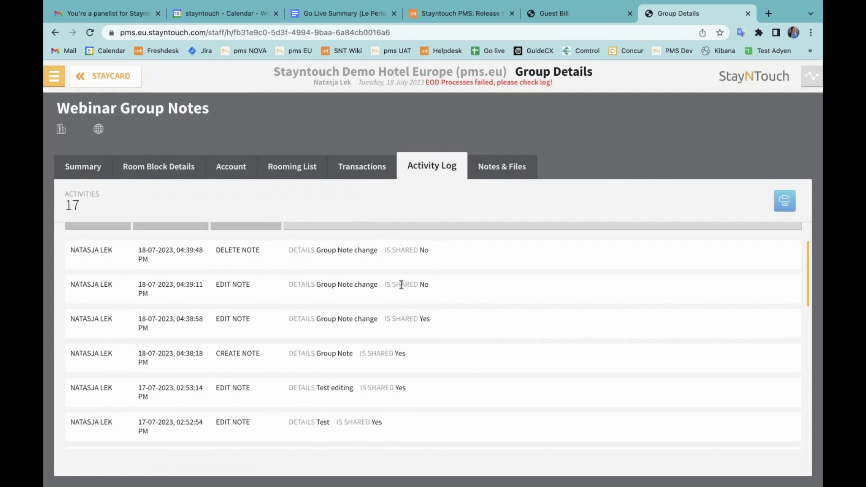
scroll(276, 267, "up", 2)
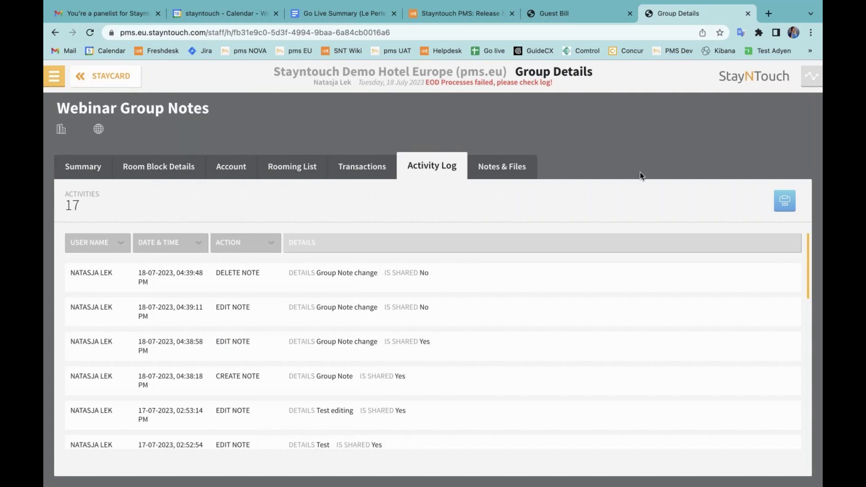
Step: Switch to the guest bill of Nayan's Adyen Hotel and refund the € 1.00 Visa payment to the same card
left_click(581, 15)
left_click(410, 284)
left_click(548, 281)
left_click(453, 345)
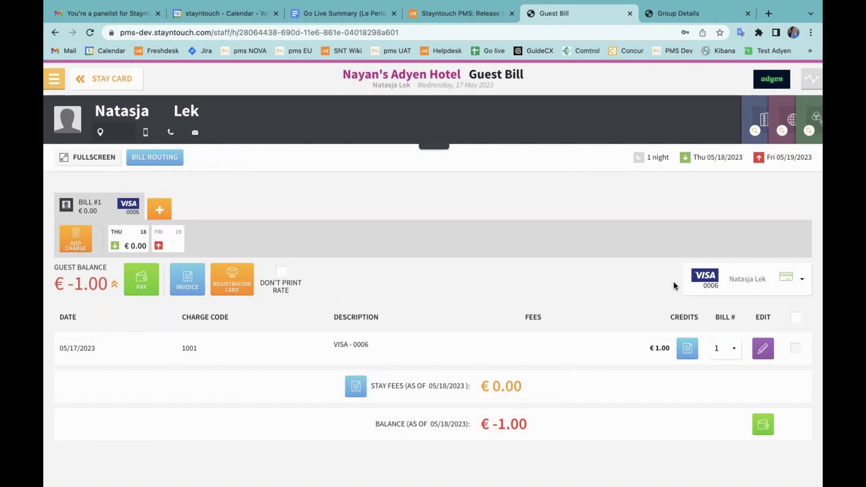
left_click(763, 350)
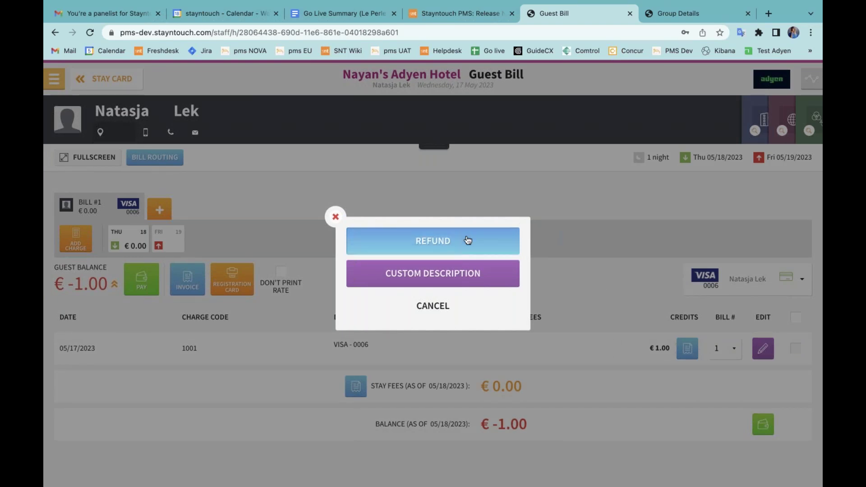
left_click(432, 242)
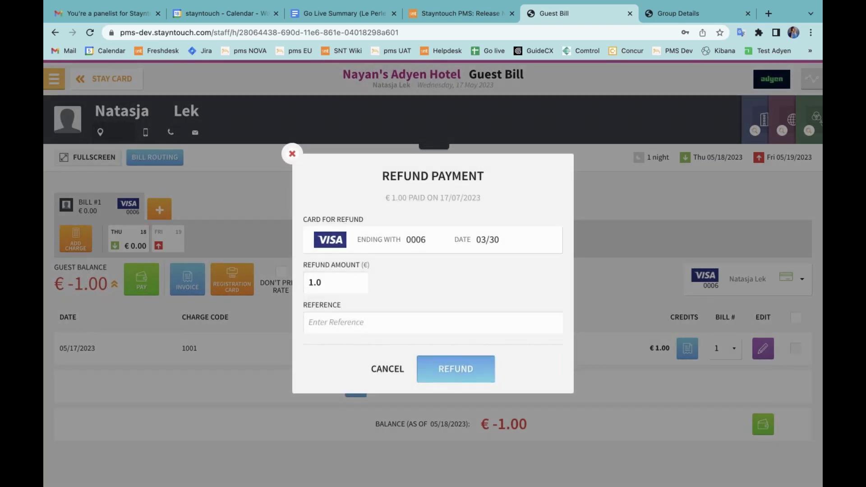
left_click(467, 374)
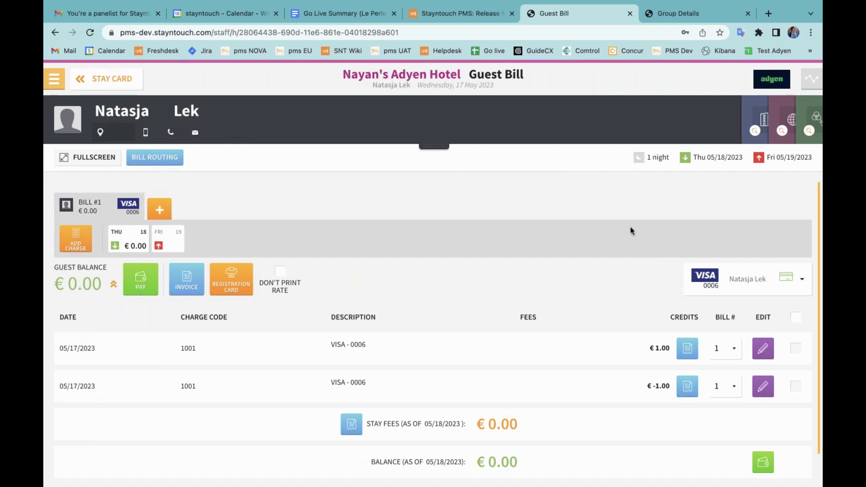
Step: Switch back to the demo hotel, open its Guest Card Fields settings under Cards and review the visibility, mandatory and prompt options
left_click(698, 17)
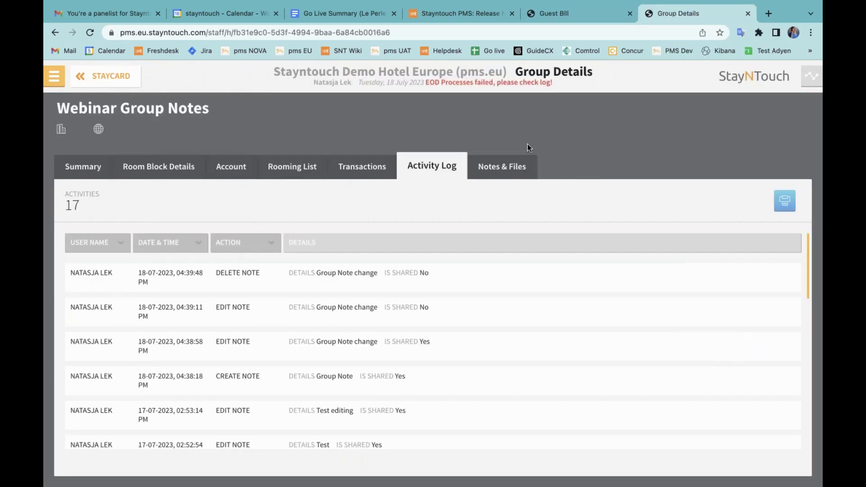
left_click(54, 78)
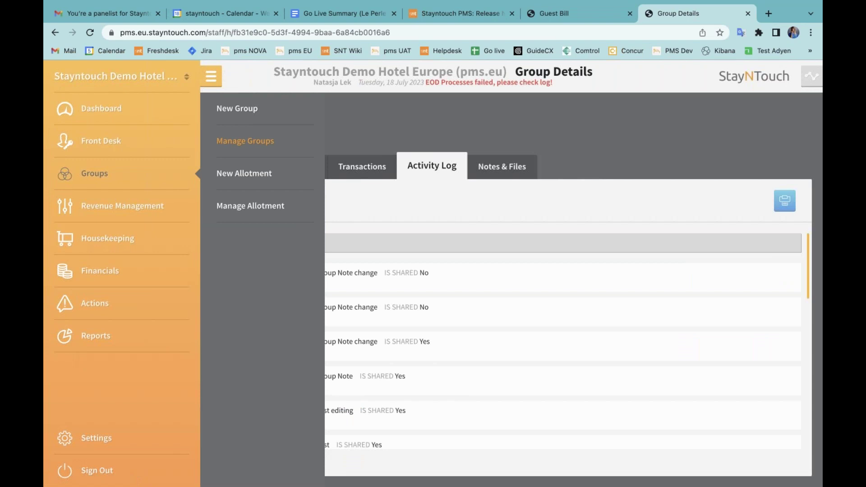
left_click(104, 437)
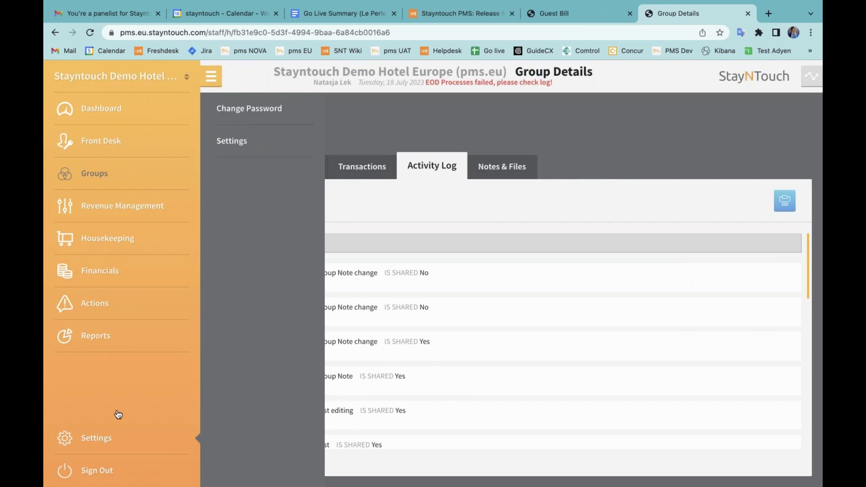
left_click(233, 155)
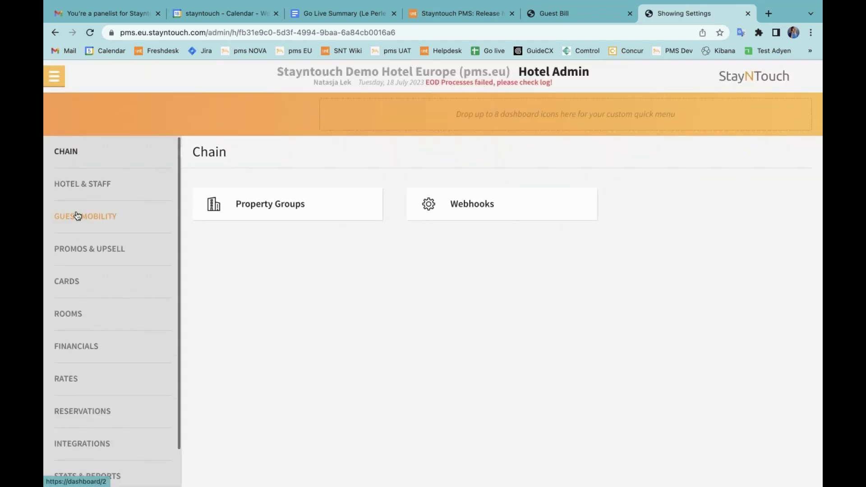
left_click(74, 281)
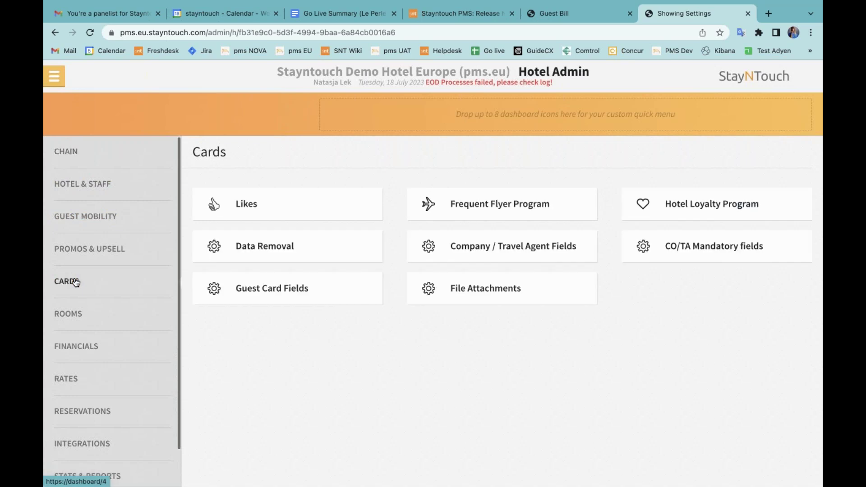
left_click(268, 291)
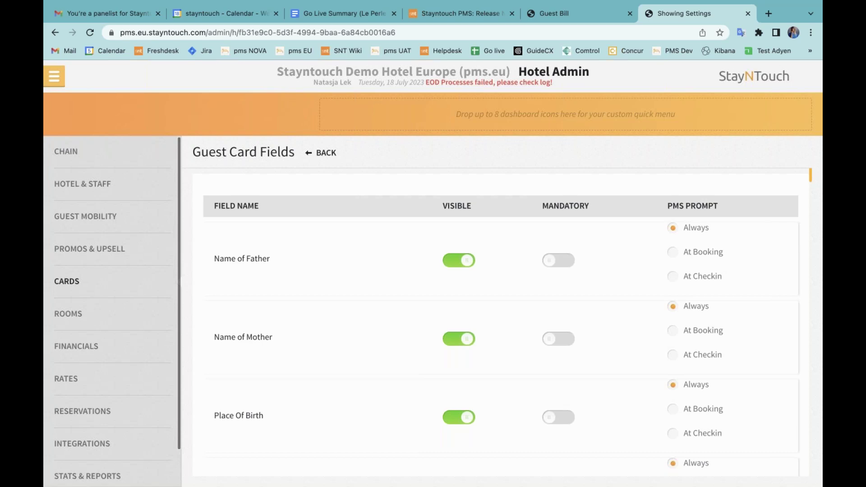
scroll(380, 363, "down", 20)
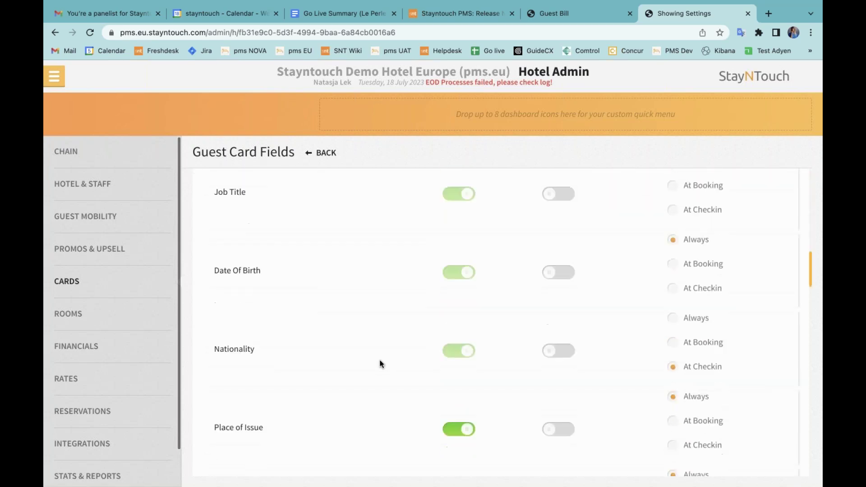
scroll(380, 364, "down", 10)
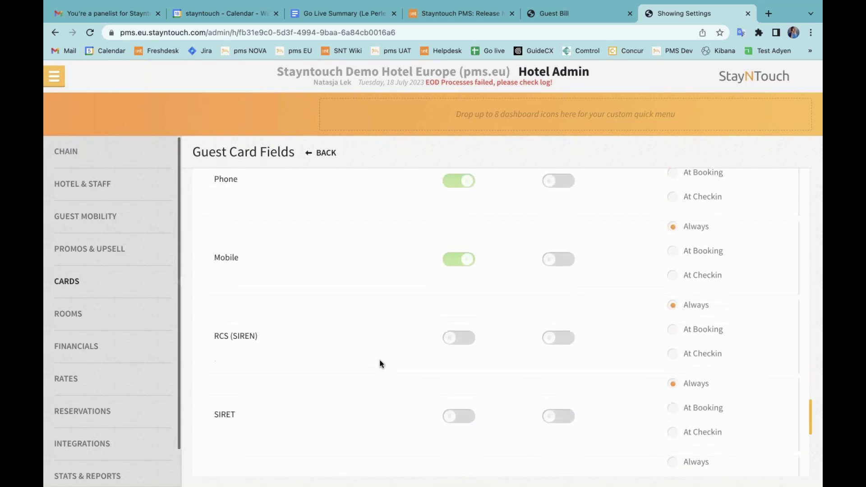
scroll(381, 363, "down", 5)
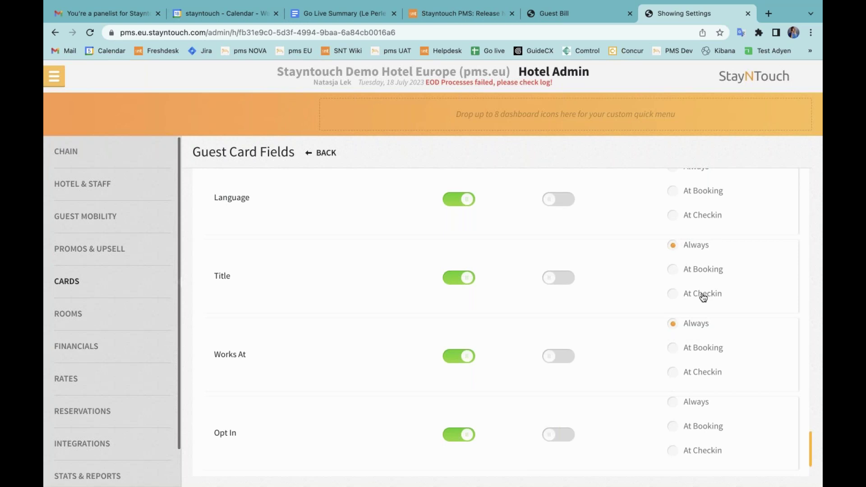
scroll(575, 399, "down", 1)
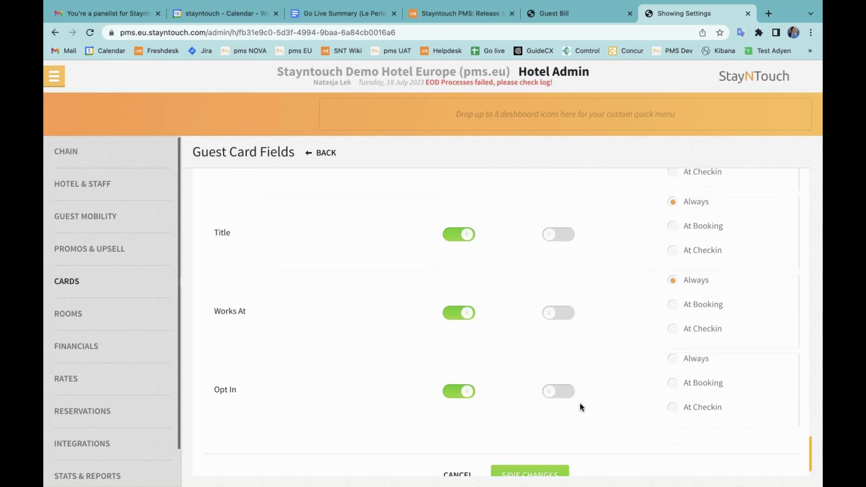
Step: Open the departing guest's stay card from the dashboard and examine the guest card's contact information fields, including Title and Works At
left_click(54, 77)
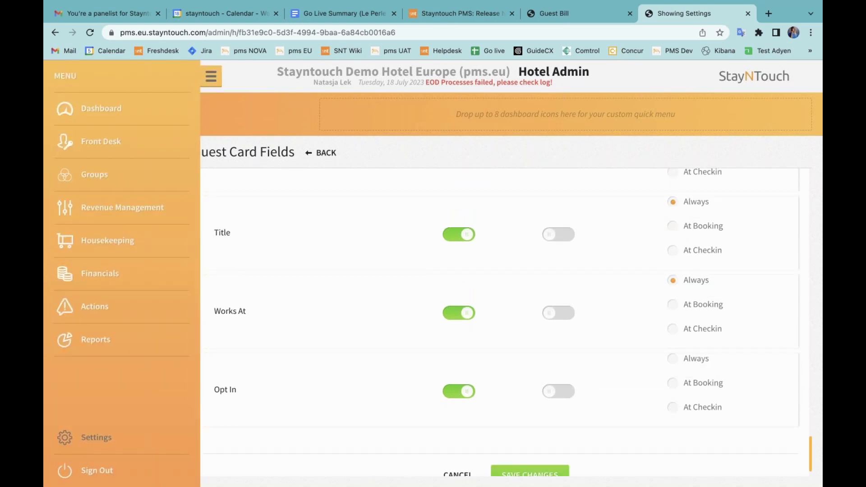
left_click(122, 109)
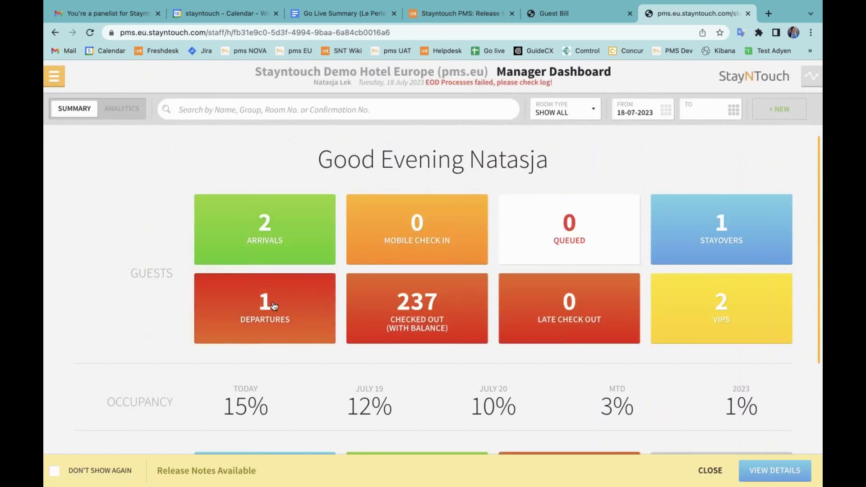
left_click(265, 308)
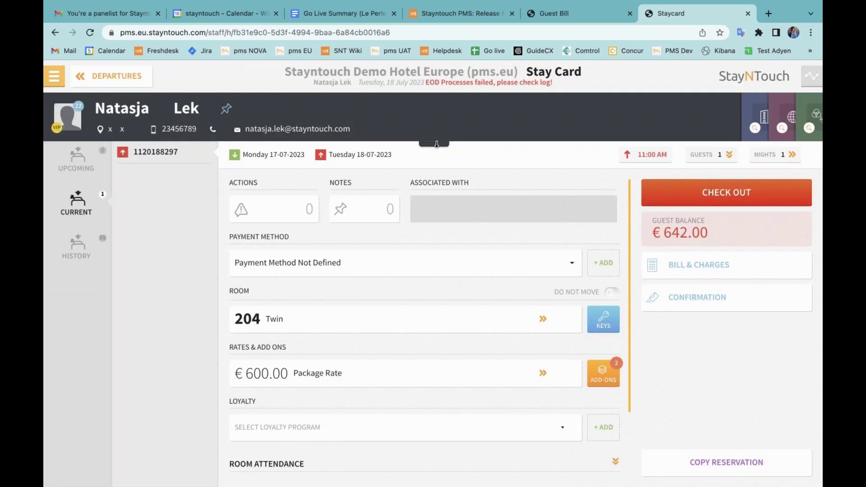
left_click(437, 144)
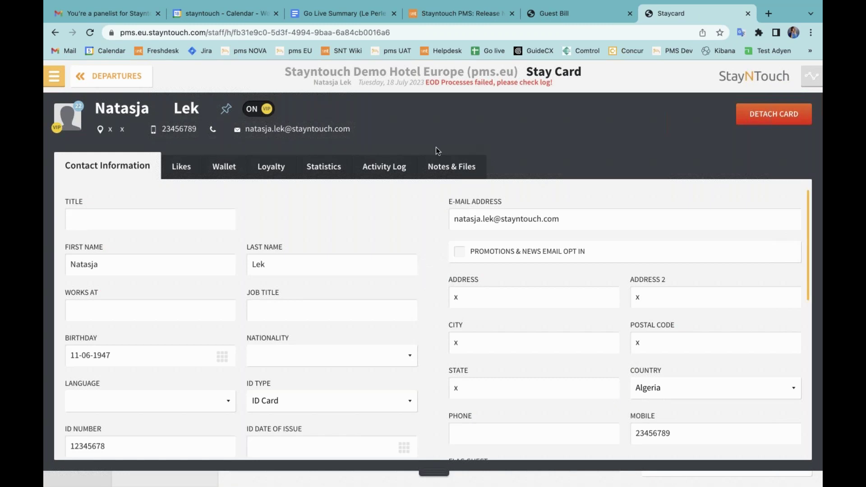
scroll(130, 353, "down", 1)
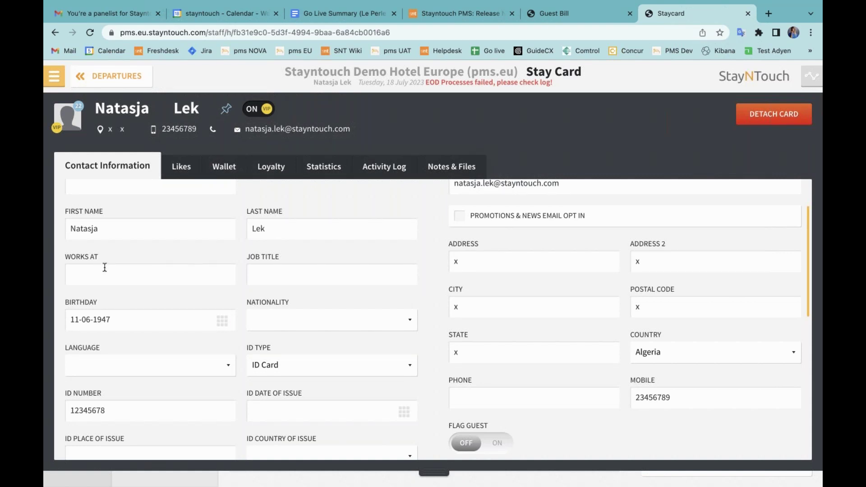
scroll(500, 239, "up", 1)
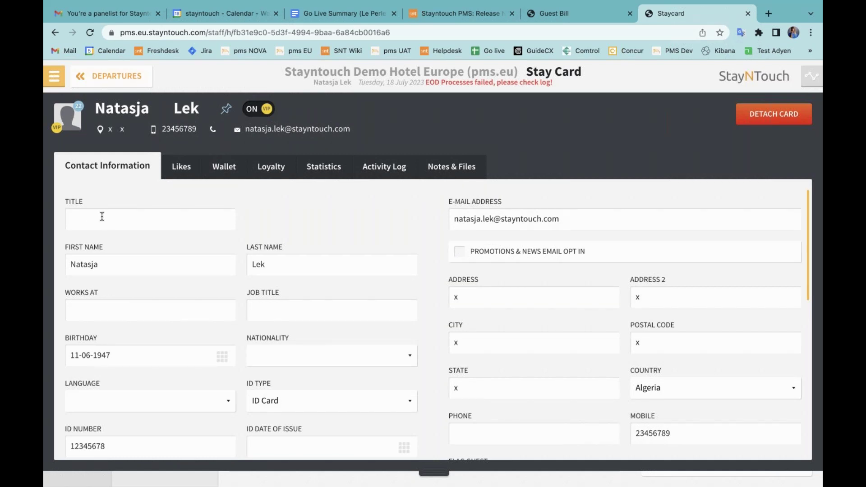
scroll(202, 234, "down", 1)
scroll(202, 233, "up", 1)
Step: Return to the dashboard and open the list of arrivals for 18-07-2023
left_click(136, 78)
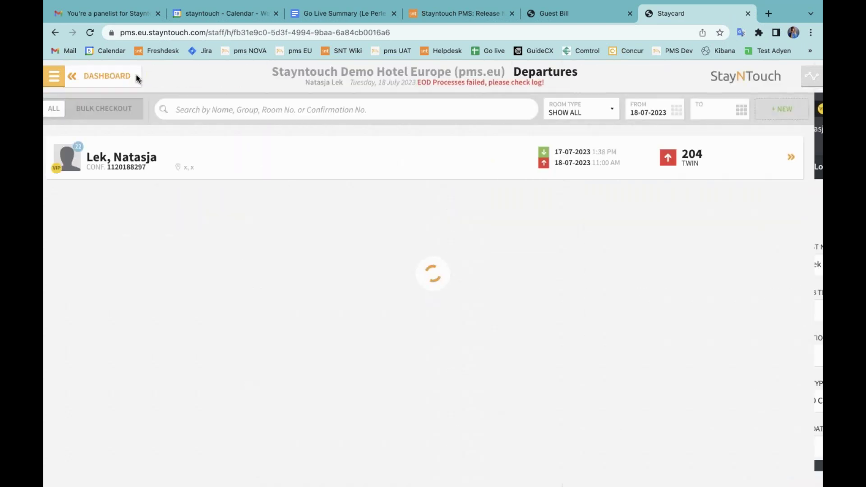
left_click(136, 77)
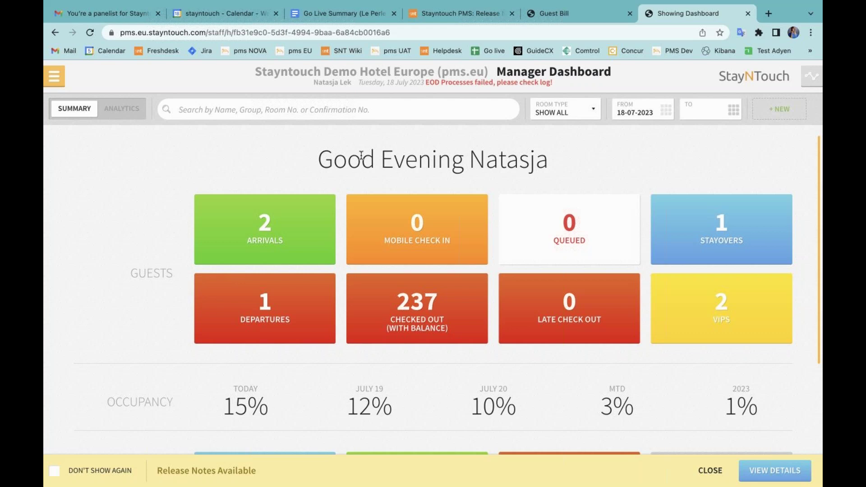
left_click(291, 228)
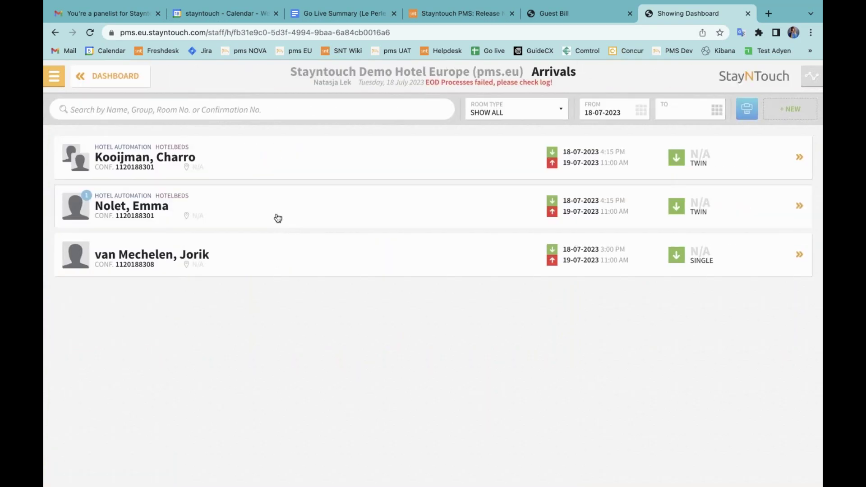
Step: Open the stay card of the second arrival for 18-07-2023 and review the adults and accompanying guest on the reservation
left_click(278, 218)
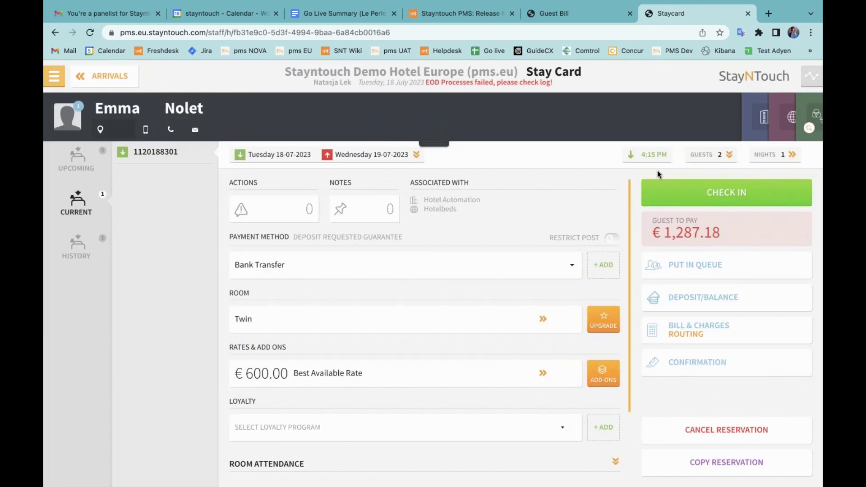
left_click(721, 155)
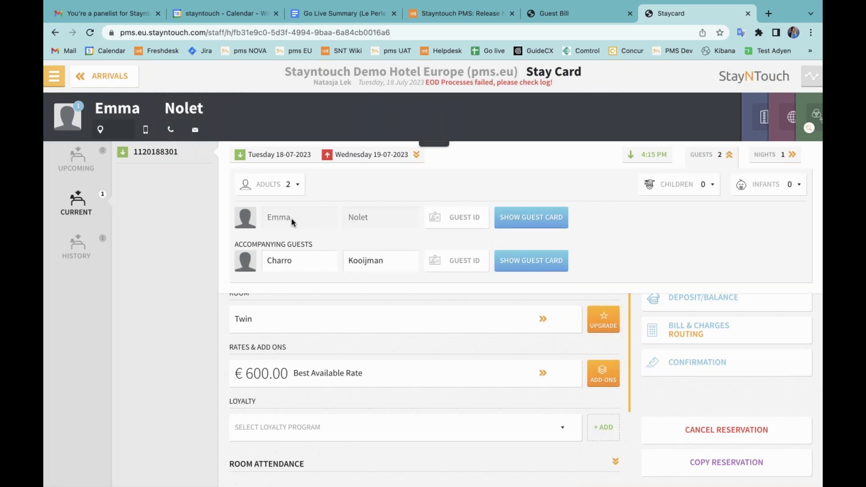
left_click(718, 160)
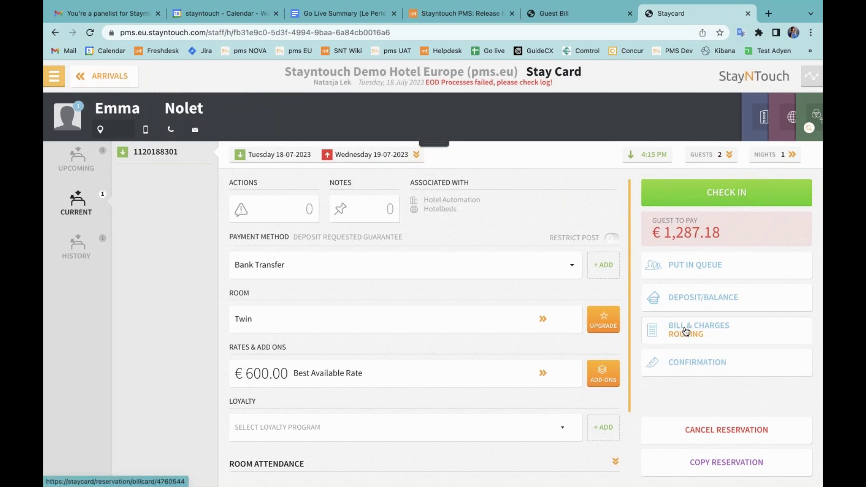
Step: Open the reservation's guest bill and examine the paying entity and payment type options for Bill #2 without changing them
left_click(704, 337)
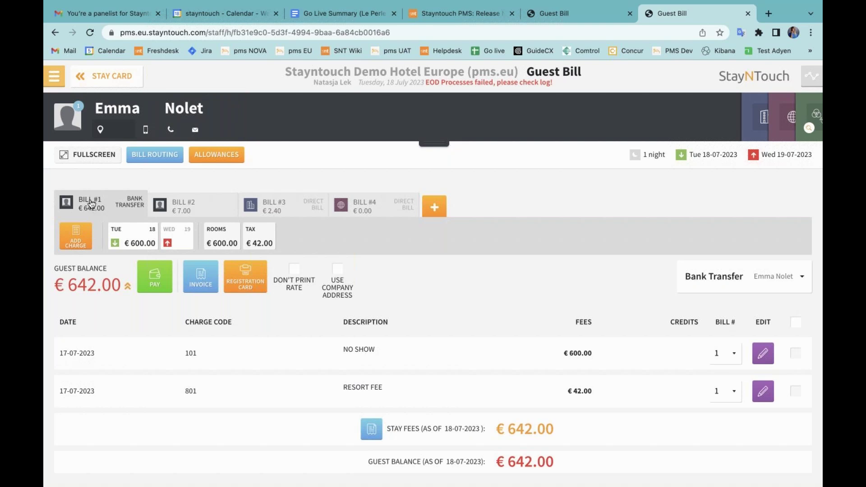
left_click(185, 205)
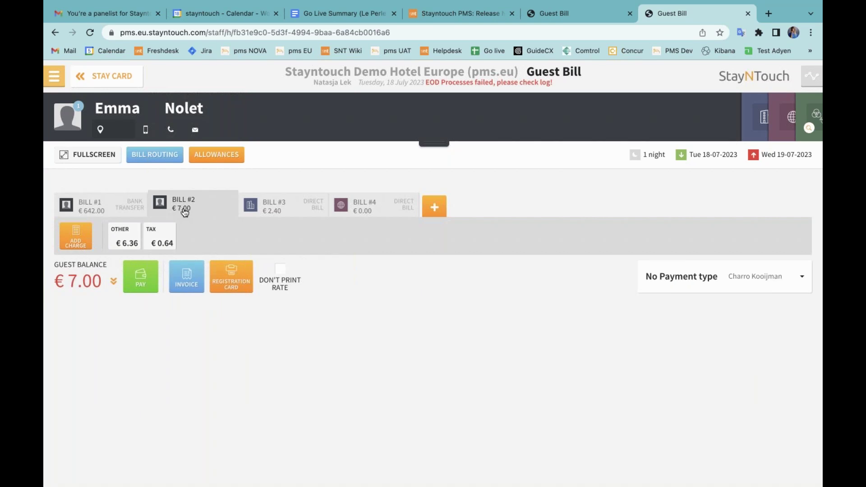
left_click(707, 284)
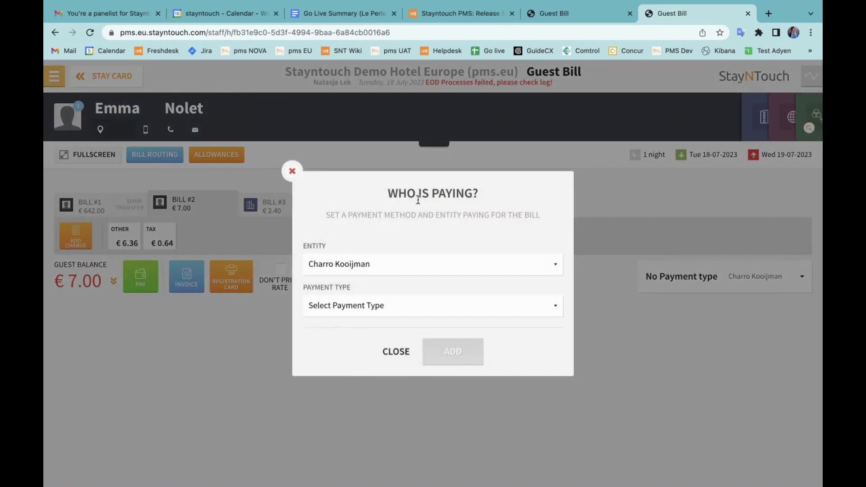
left_click(377, 267)
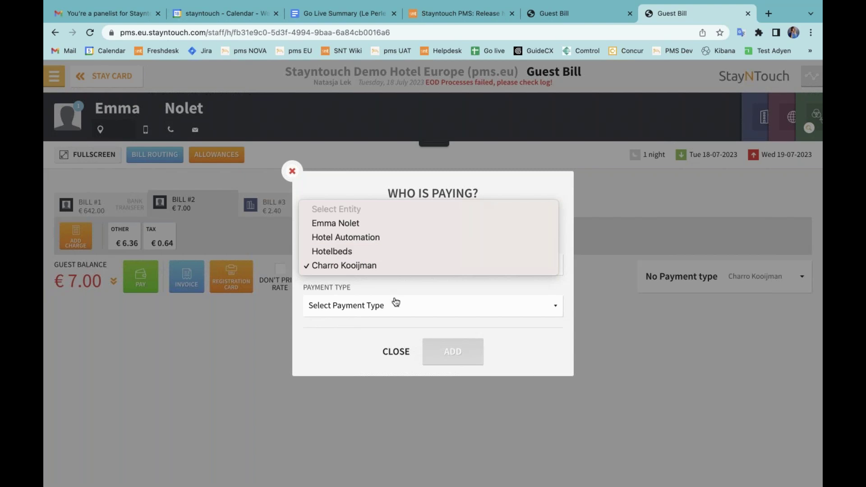
left_click(394, 320)
left_click(391, 315)
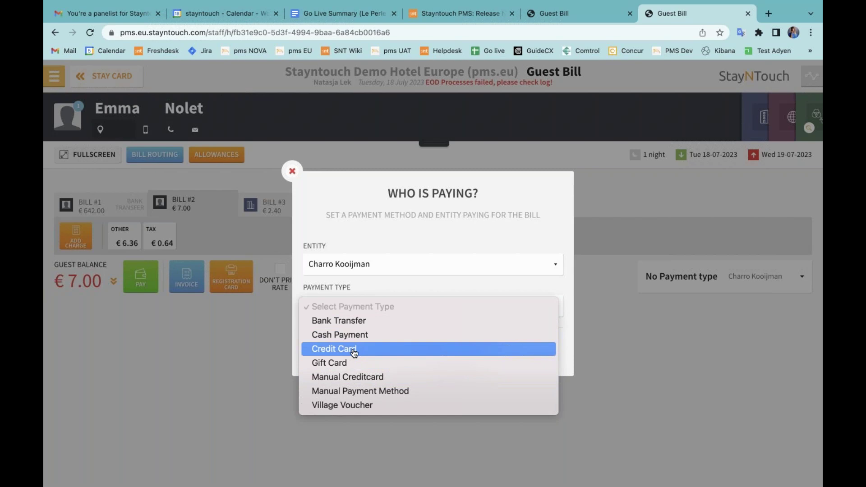
left_click(271, 357)
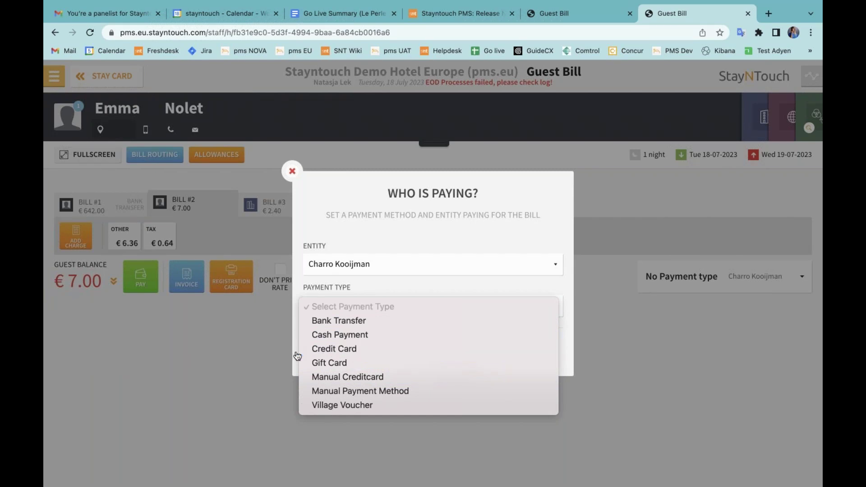
left_click(397, 356)
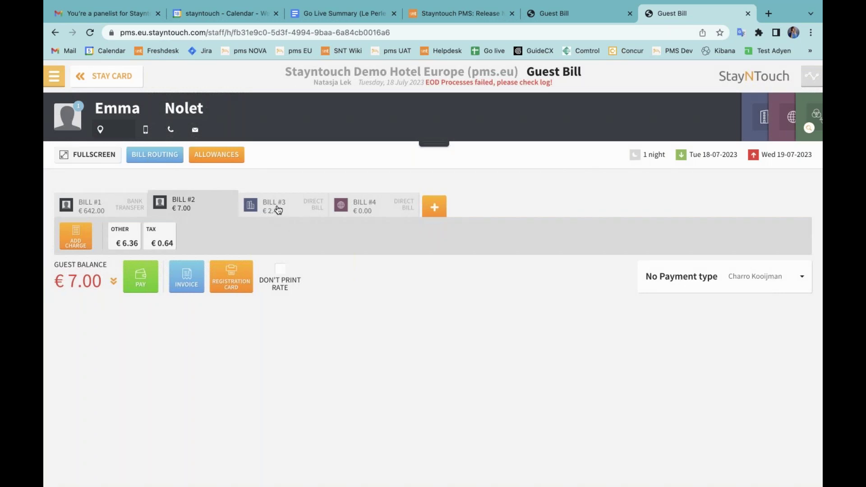
Step: Examine the payment method set for Bill #3, routed to Hotel Automation, and leave it as it is
left_click(279, 210)
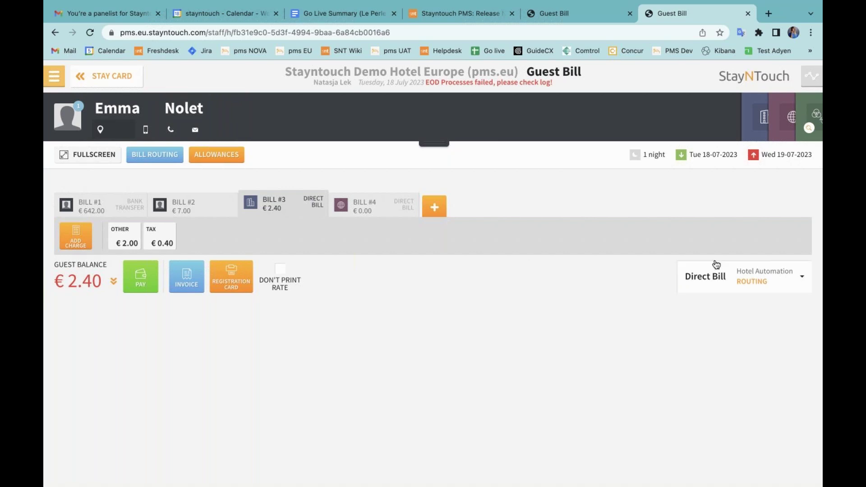
left_click(717, 287)
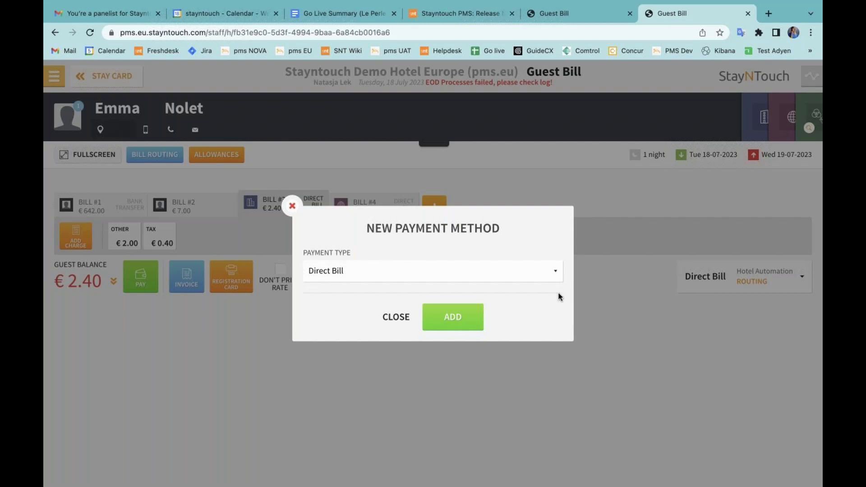
left_click(388, 316)
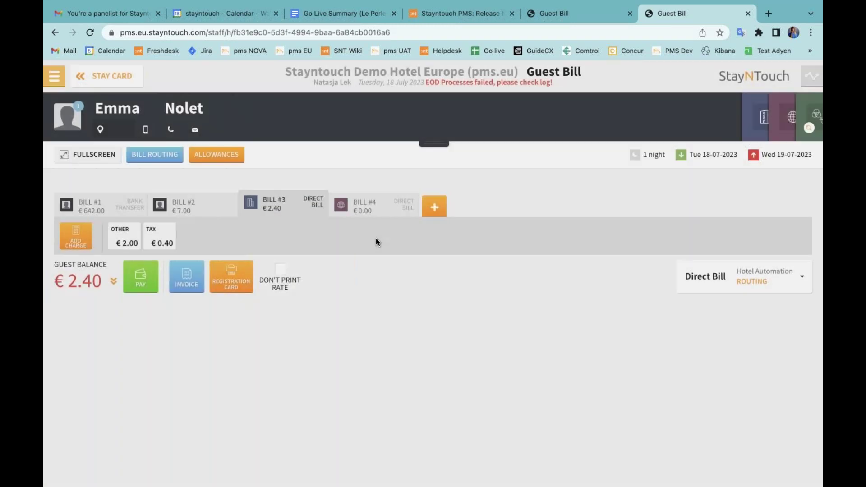
Step: Examine the paying entity and payment type options for Bill #4, assigned to Hotelbeds, without changing them
left_click(359, 210)
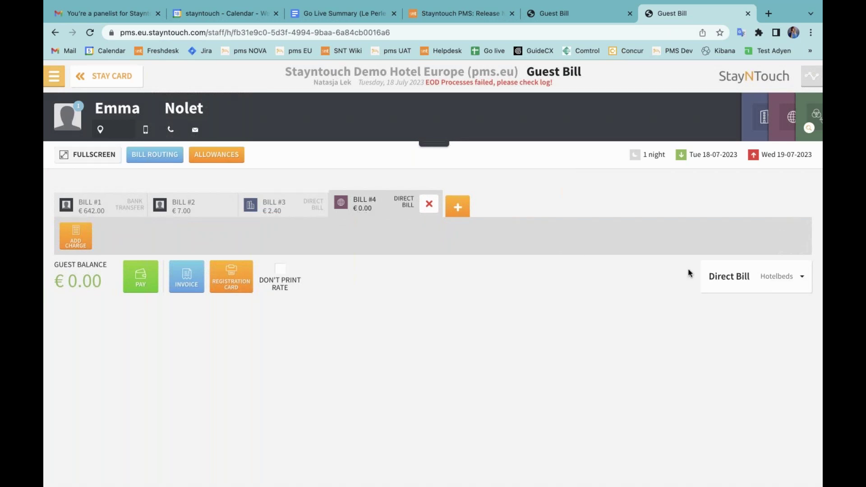
left_click(758, 284)
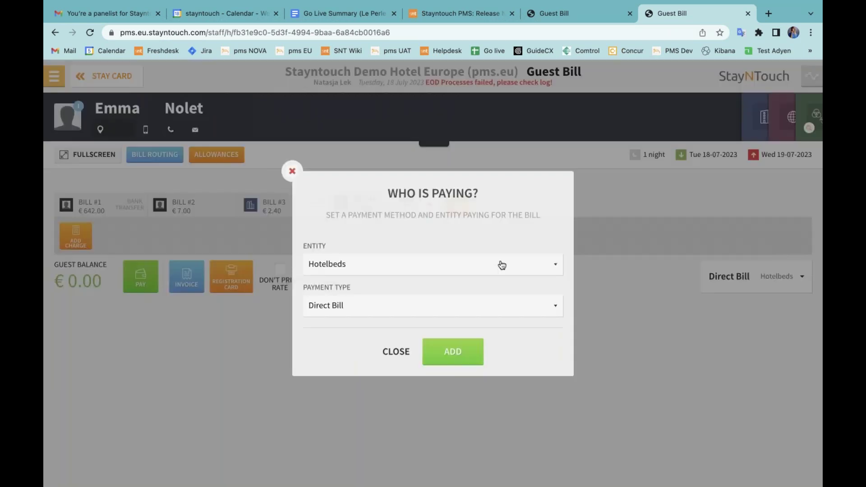
left_click(502, 264)
left_click(381, 313)
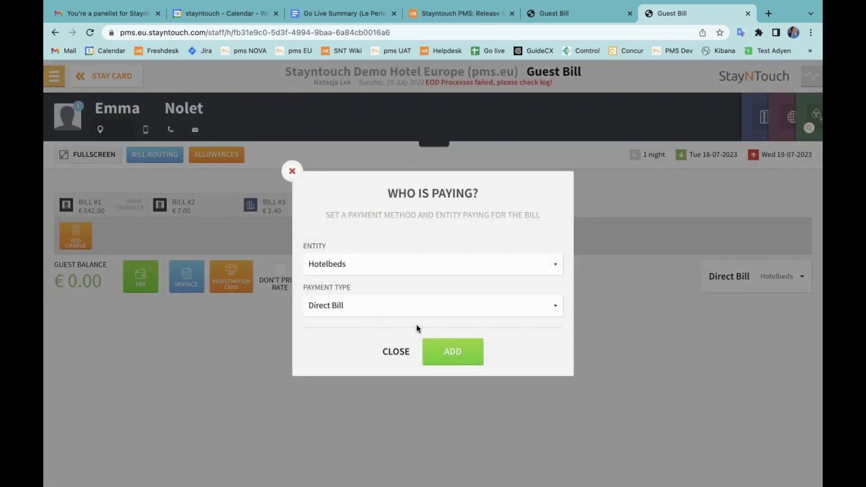
left_click(397, 352)
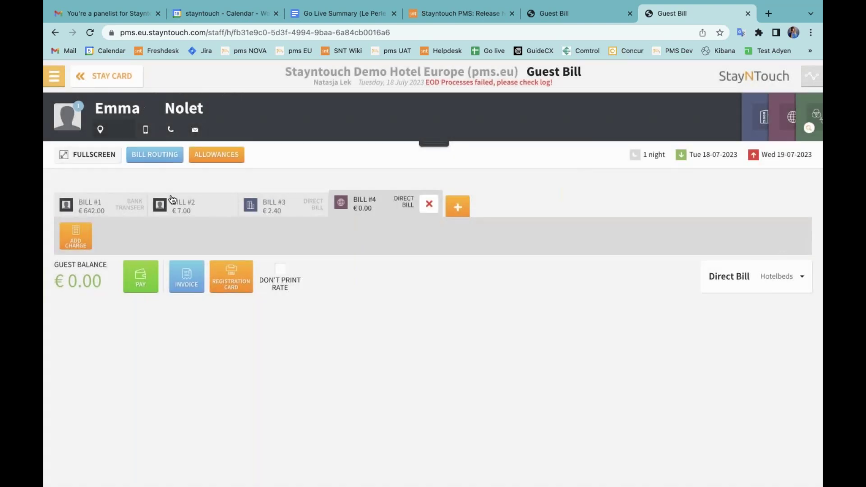
Step: Return to the stay card from Bill #2 and remove the accompanying guest by clearing their first and last name
left_click(172, 202)
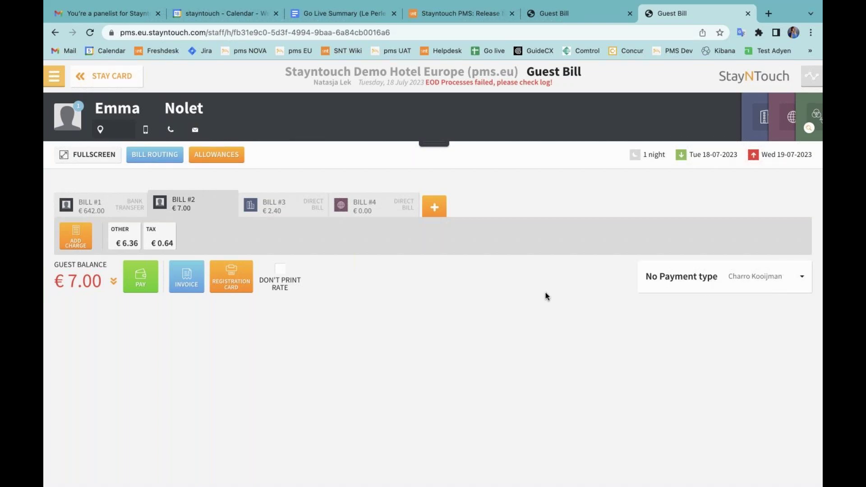
left_click(129, 77)
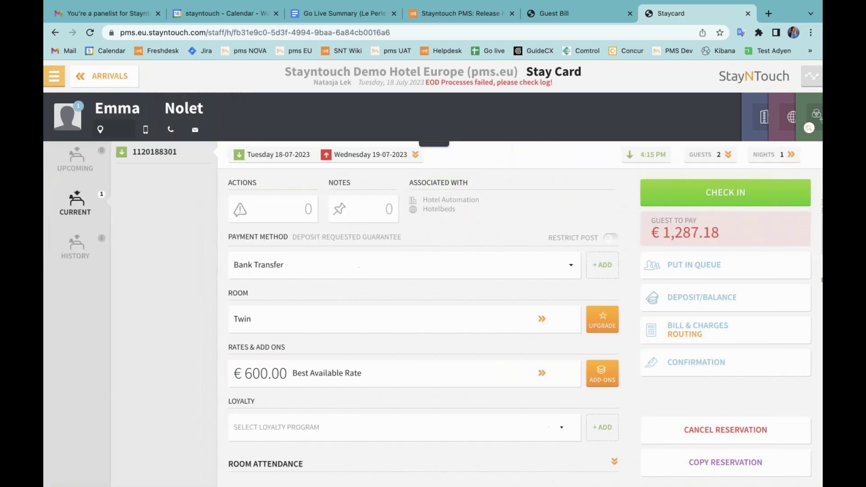
left_click(716, 156)
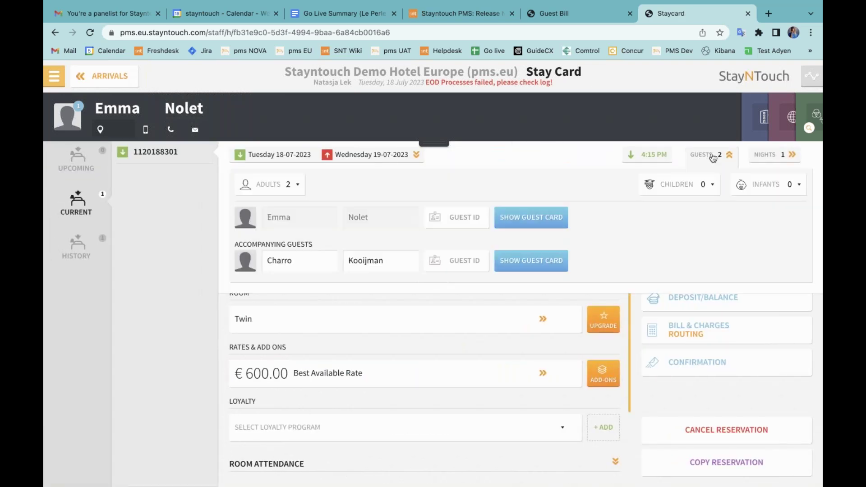
left_click(298, 262)
key("BackSpace")
key("BackSpace")
key("BackSpace")
key("BackSpace")
key("BackSpace")
key("BackSpace")
left_click(384, 262)
key("BackSpace")
key("BackSpace")
key("BackSpace")
key("BackSpace")
key("BackSpace")
key("BackSpace")
key("BackSpace")
key("BackSpace")
left_click(709, 154)
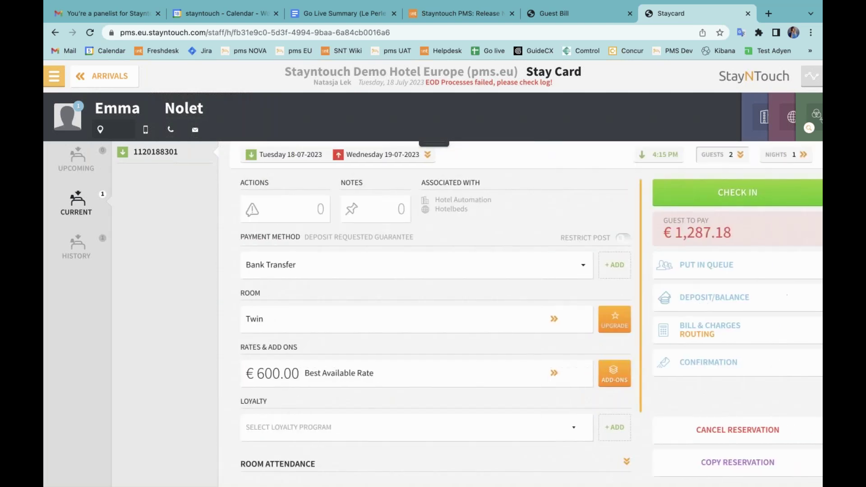
Step: Reopen the reservation's guest bill and check which guest is assigned as payer of Bill #2
left_click(709, 154)
left_click(709, 154)
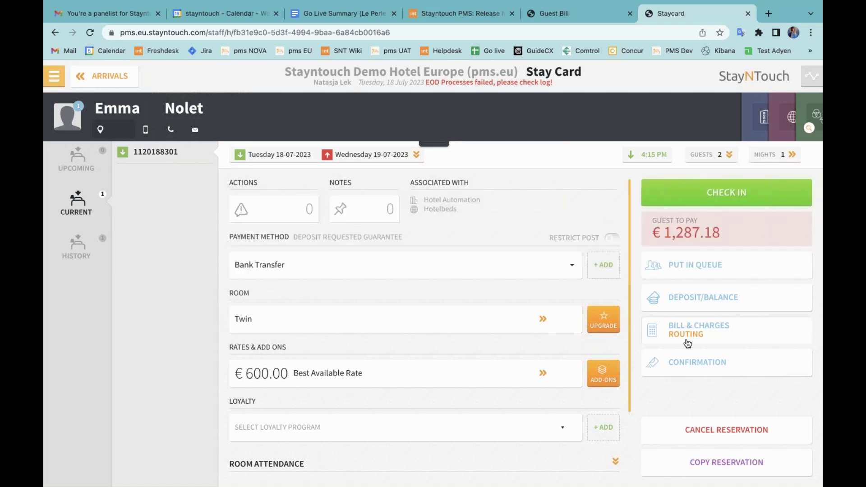
left_click(687, 328)
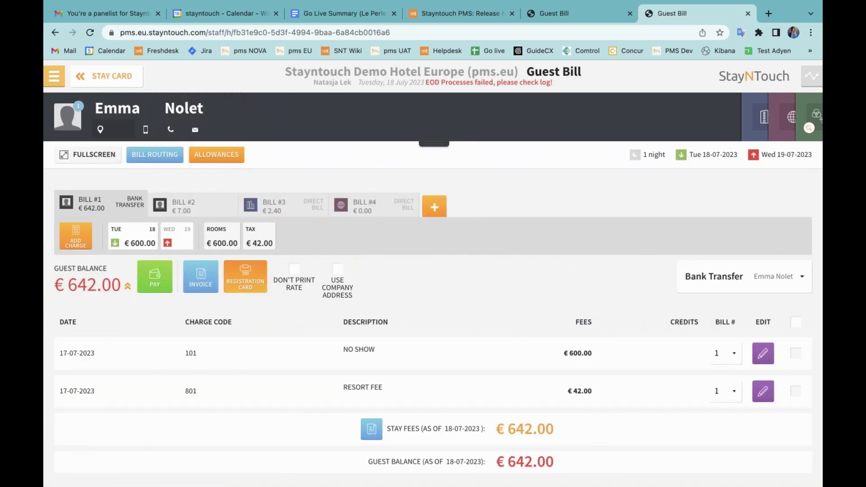
left_click(194, 207)
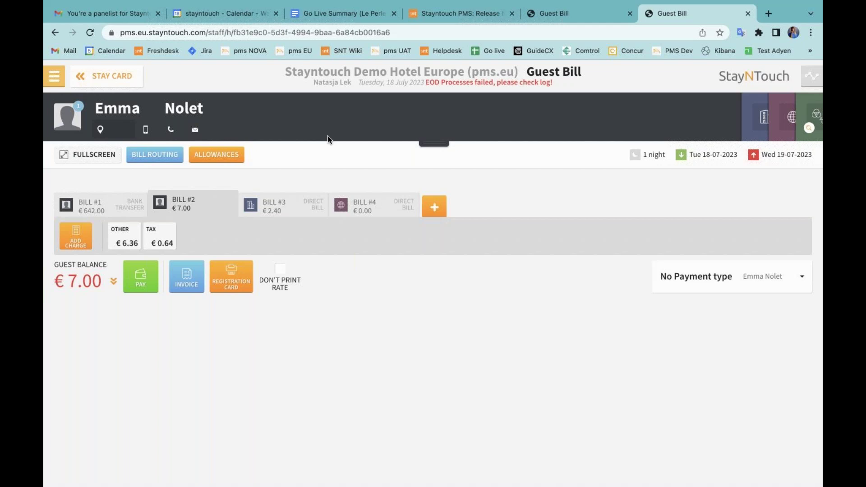
Step: Start a new front desk reservation and book the AIRBNB rate at €600.00 to reach the stay enhancements
left_click(47, 78)
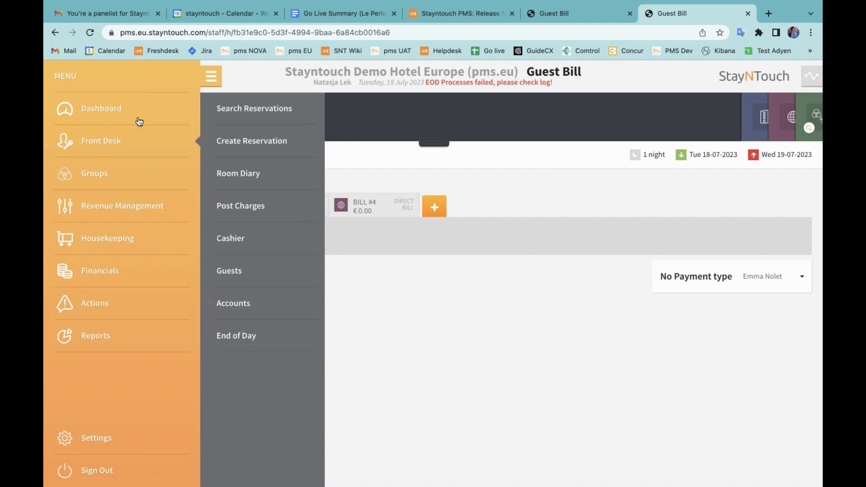
left_click(228, 144)
left_click(429, 415)
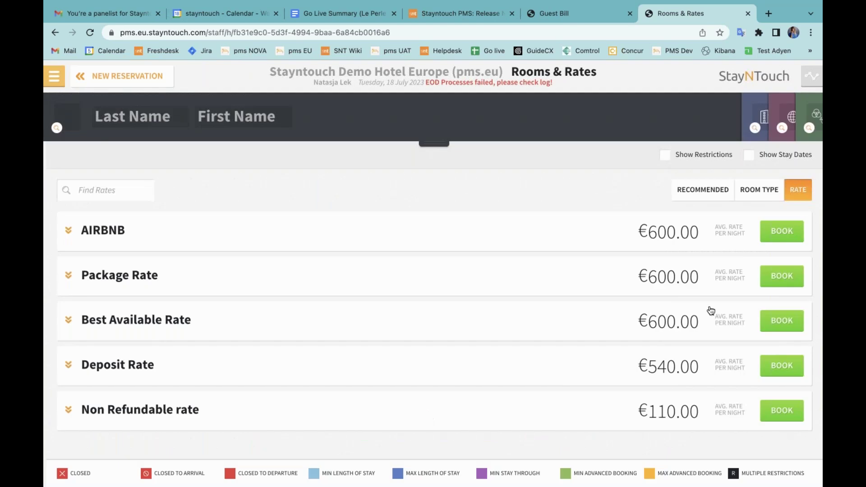
left_click(787, 239)
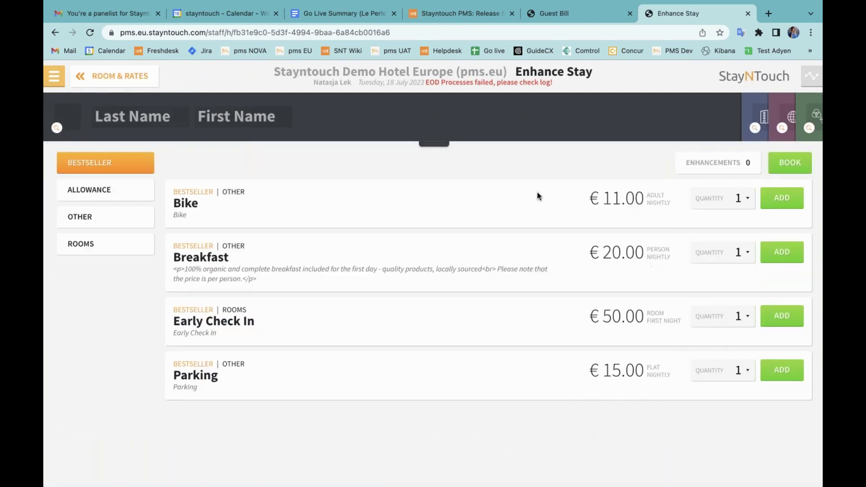
Step: Add one Weekly Add-on at € 10.00 from the Other category and review the reservation's selected enhancements
left_click(128, 219)
scroll(391, 410, "down", 5)
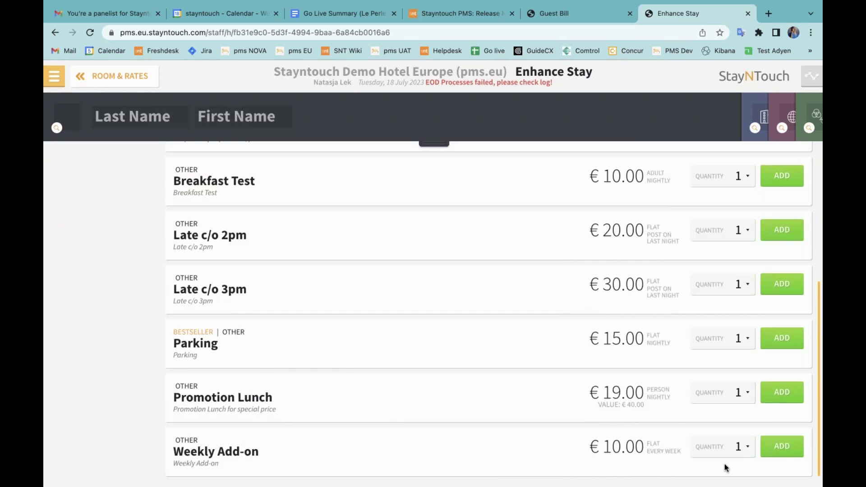
left_click(780, 448)
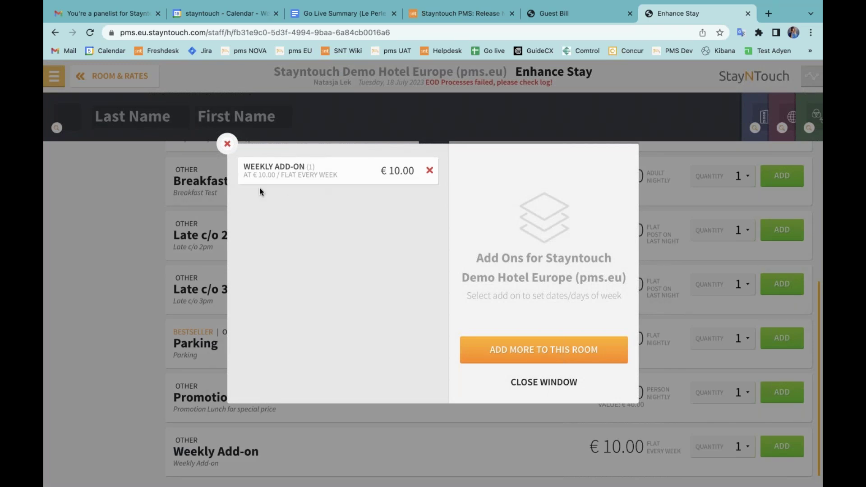
left_click(546, 382)
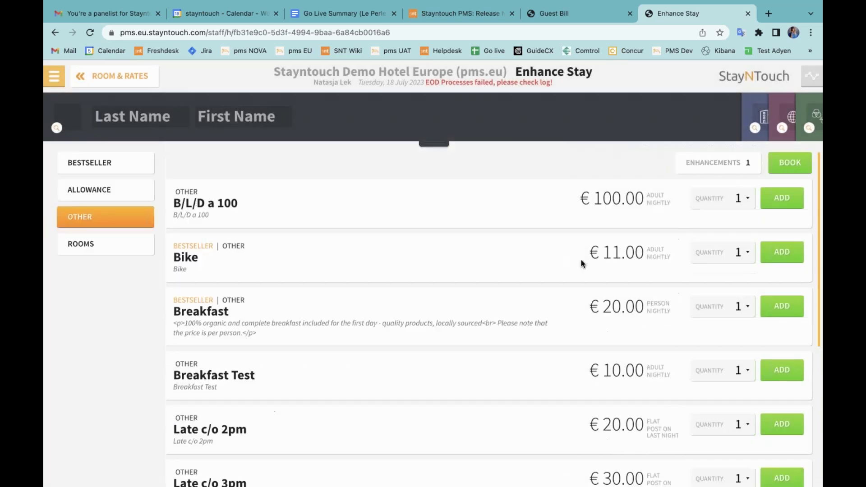
left_click(722, 168)
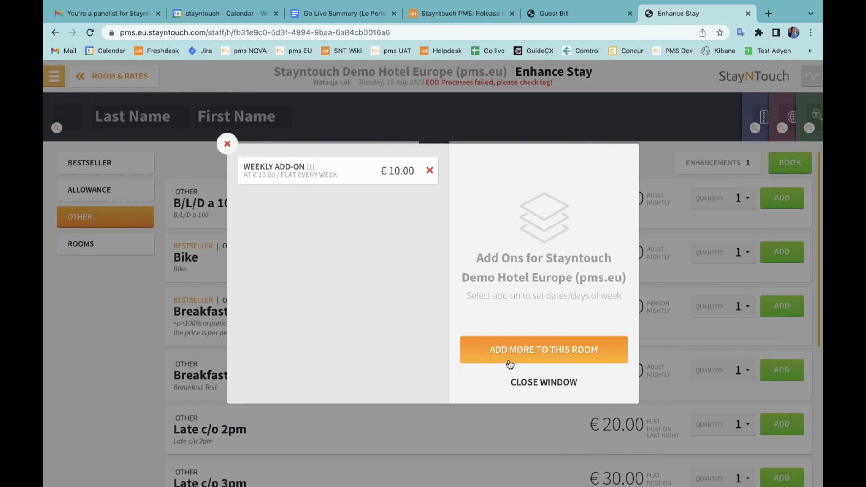
left_click(533, 382)
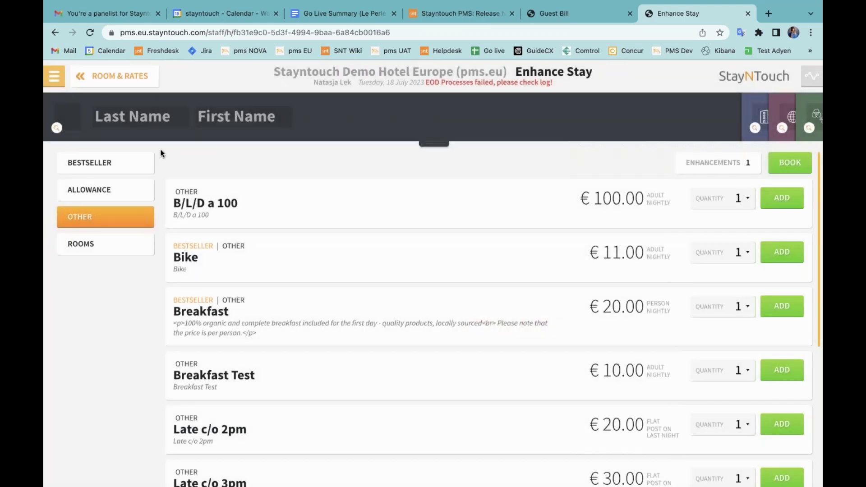
Step: Leave the new reservation and open the hotel admin settings
left_click(59, 80)
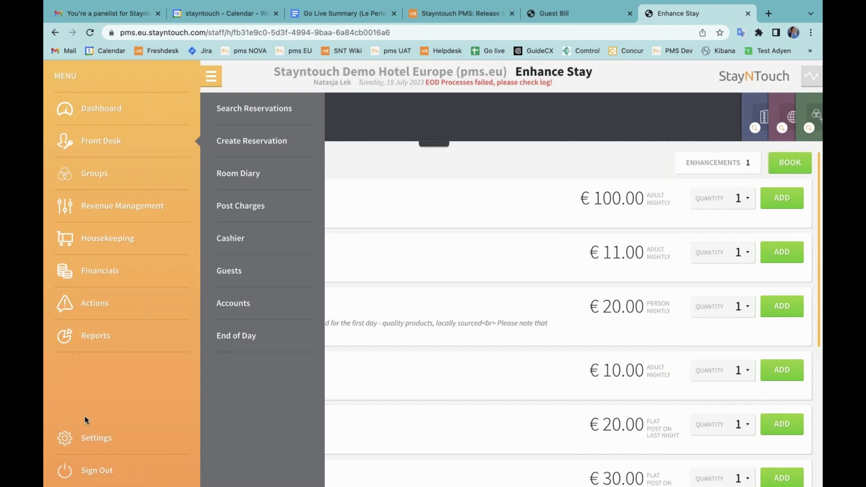
left_click(87, 438)
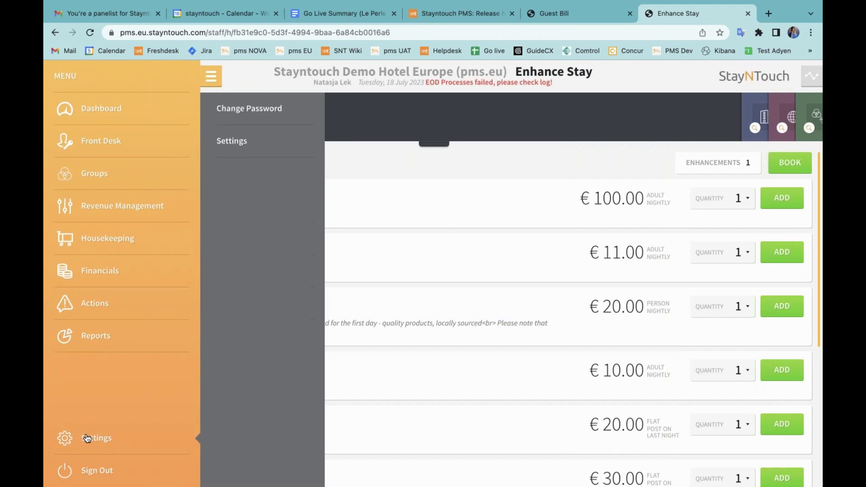
left_click(232, 142)
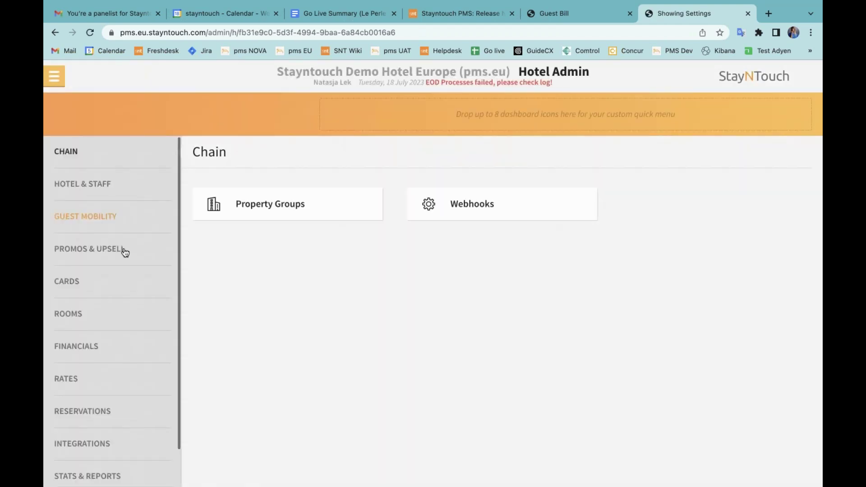
Step: Open the hotel's rates list, search it for "inc" and show only incomplete rates
left_click(92, 376)
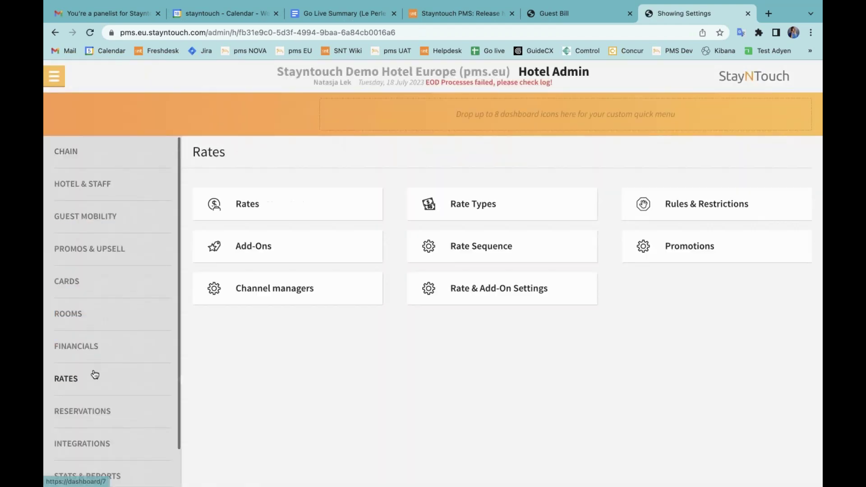
left_click(285, 205)
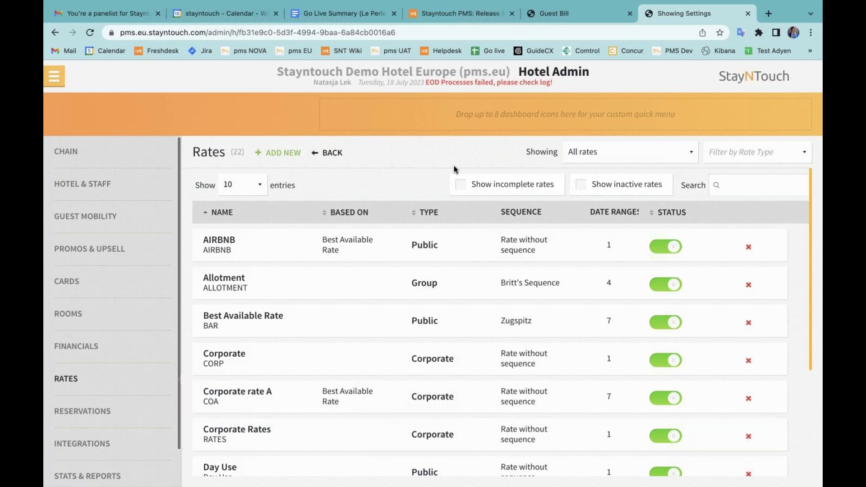
left_click(747, 184)
type("inc")
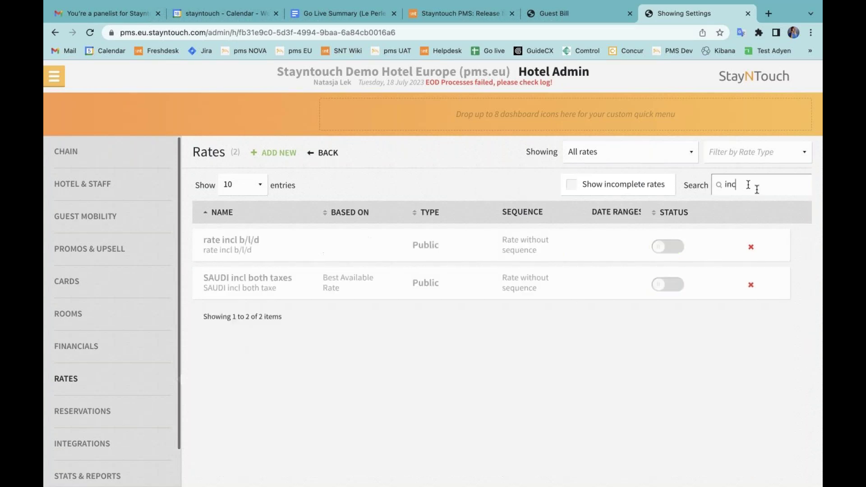
left_click(622, 187)
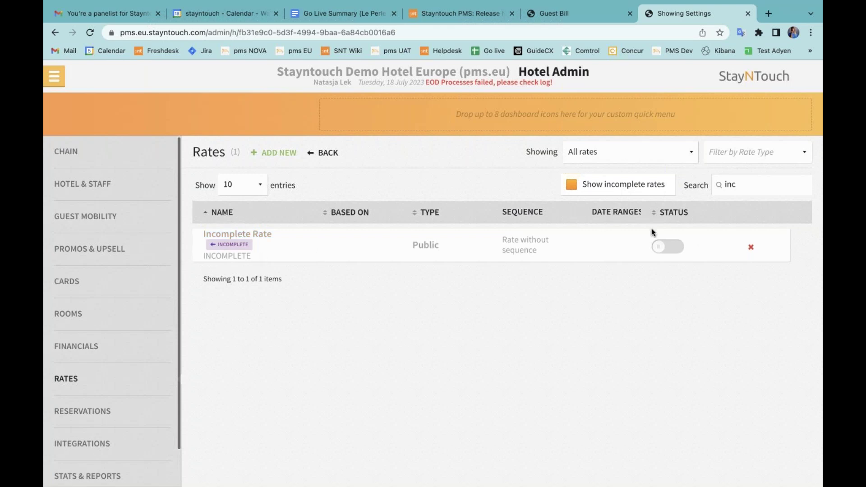
Step: Review the rate details and room types of Incomplete Rate, then return to the rates list without changes
left_click(265, 239)
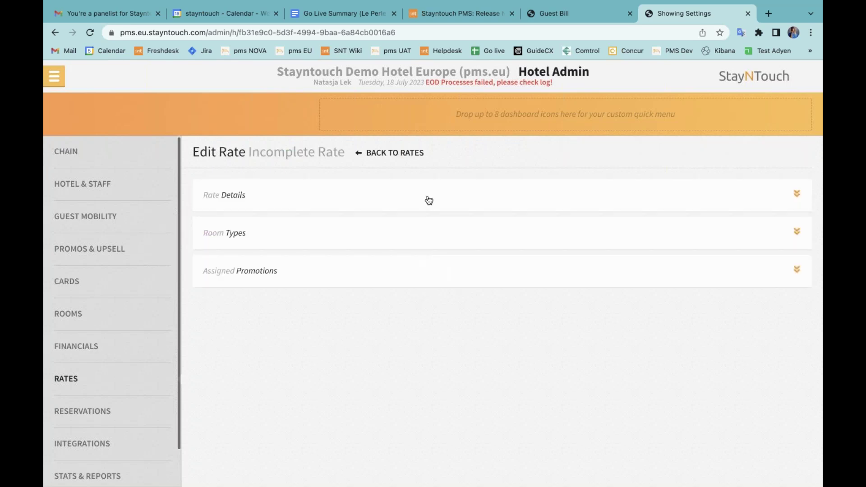
left_click(427, 199)
scroll(444, 344, "down", 2)
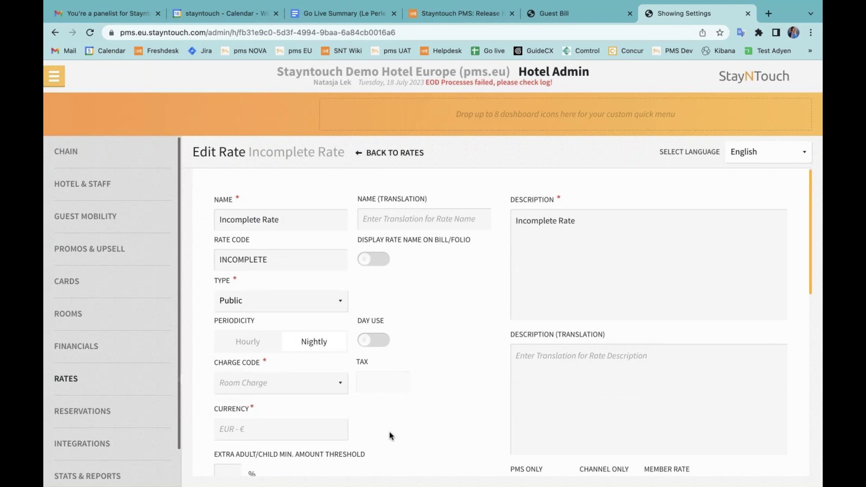
scroll(389, 432, "down", 10)
scroll(464, 392, "down", 3)
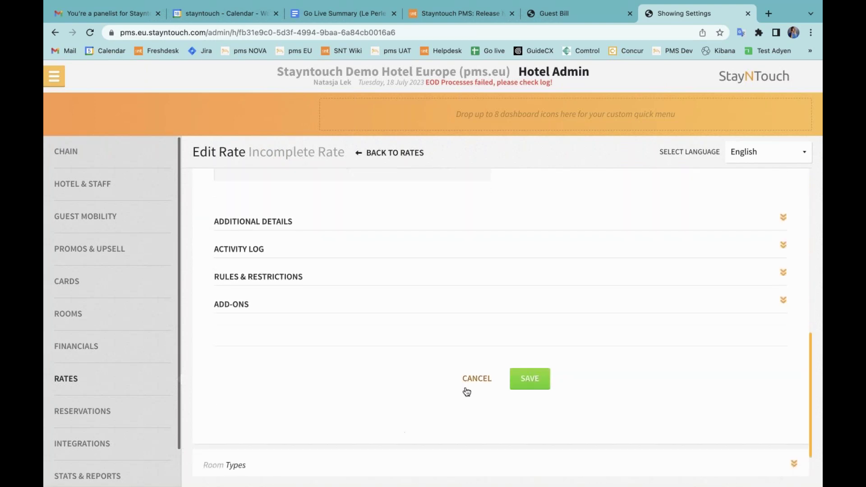
left_click(460, 419)
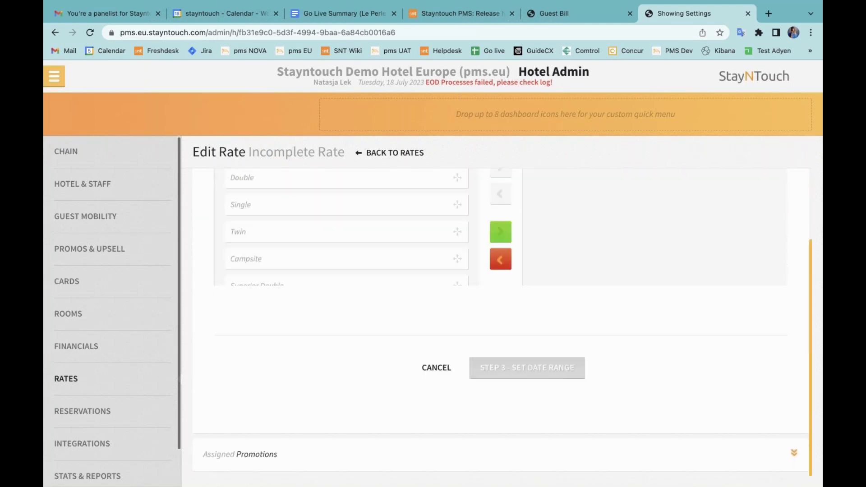
scroll(459, 412, "up", 3)
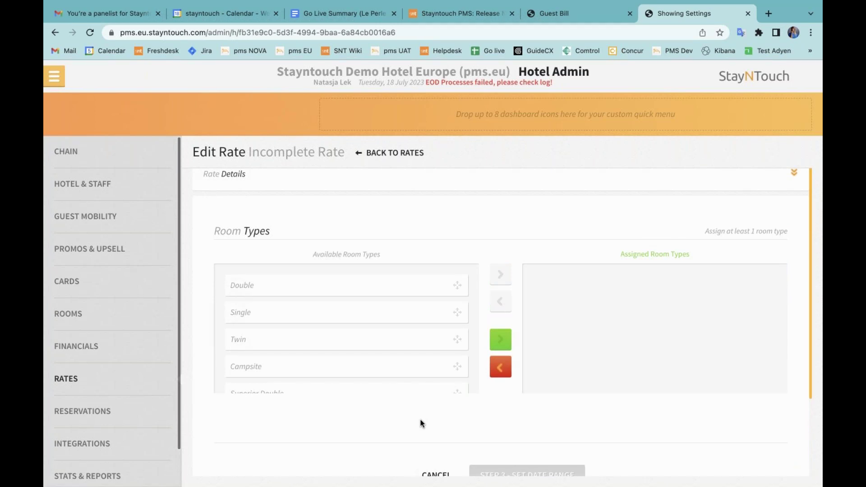
left_click(393, 153)
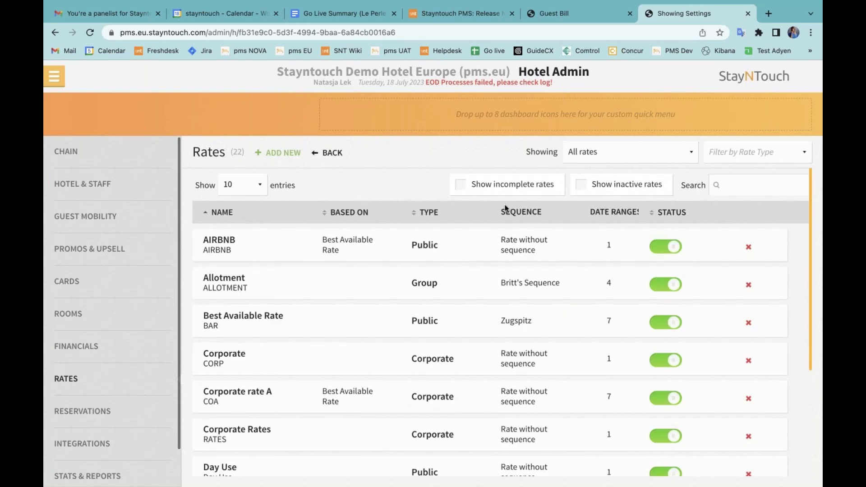
Step: Compare the rates list with the incomplete and inactive filters, and try to activate Incomplete Rate
left_click(461, 185)
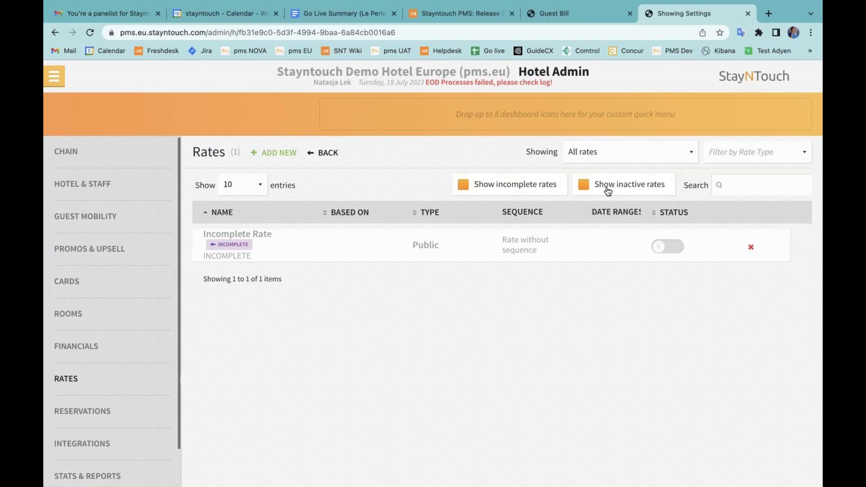
left_click(464, 186)
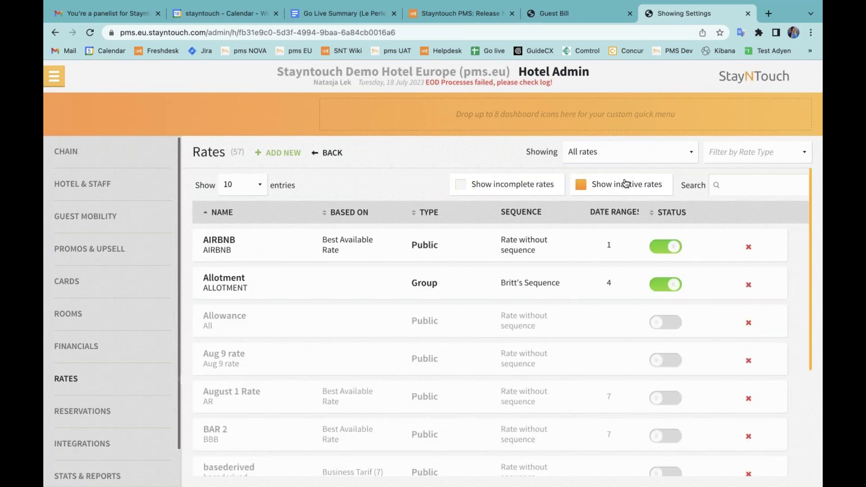
scroll(604, 304, "down", 3)
scroll(604, 304, "up", 3)
left_click(505, 183)
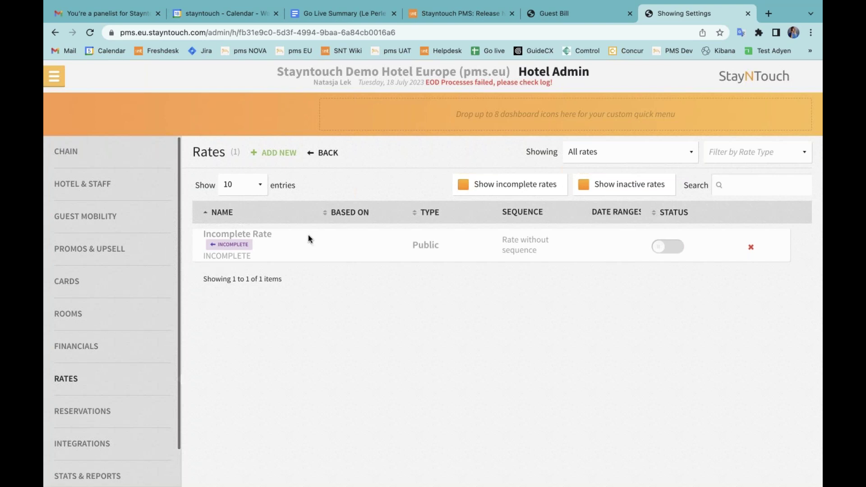
left_click(660, 248)
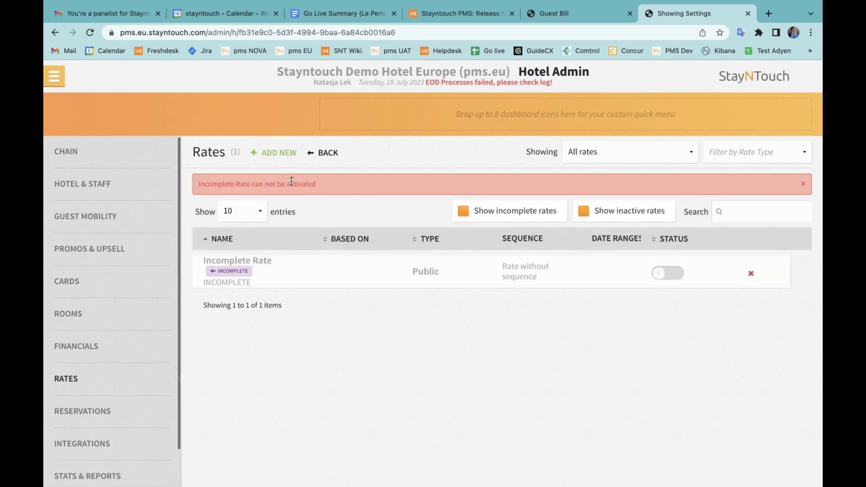
Step: Assign the Double room type to Incomplete Rate
left_click(228, 264)
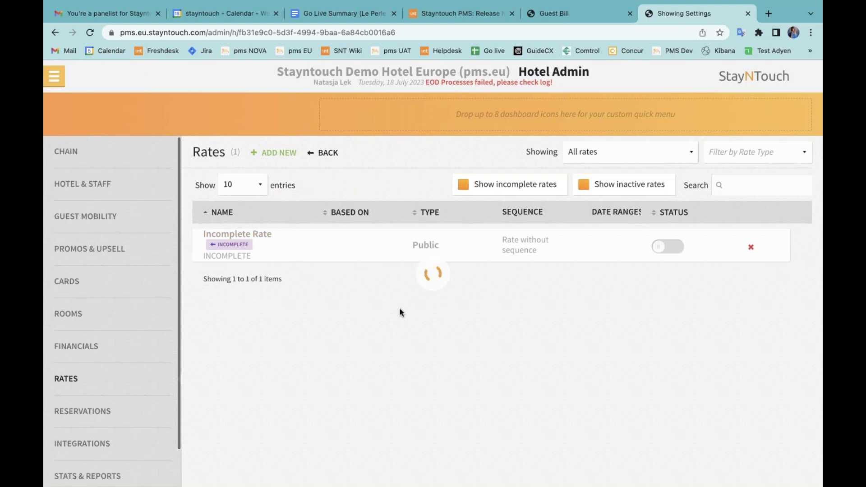
left_click(395, 236)
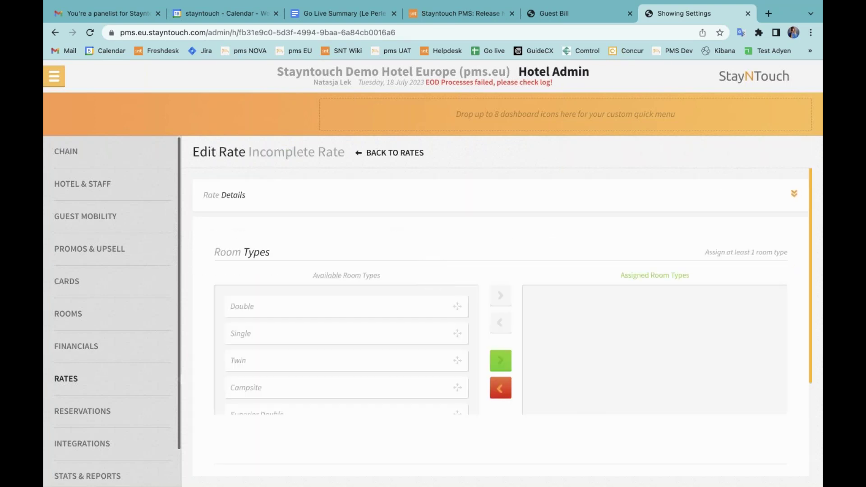
left_click_drag(361, 309, 650, 309)
scroll(547, 361, "down", 3)
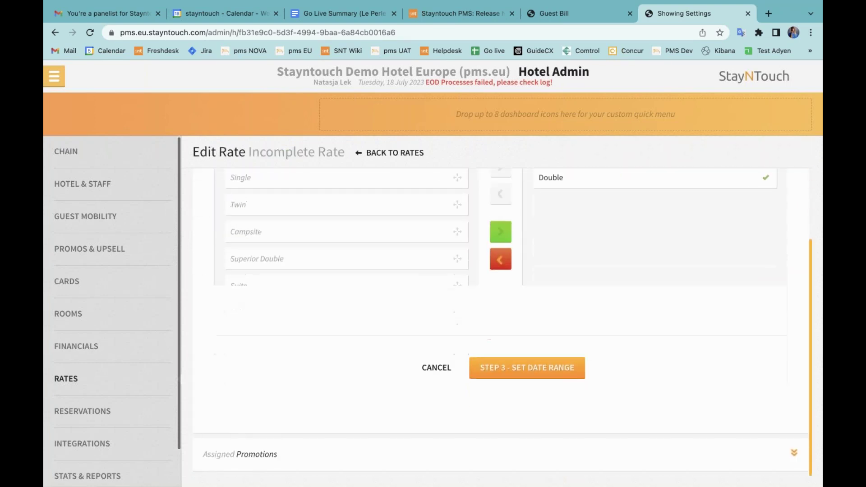
Step: Configure a date range of July 18, 2023 to July 18, 2023 for all weekdays on Incomplete Rate, and return to the rates list
left_click(547, 373)
scroll(547, 340, "down", 3)
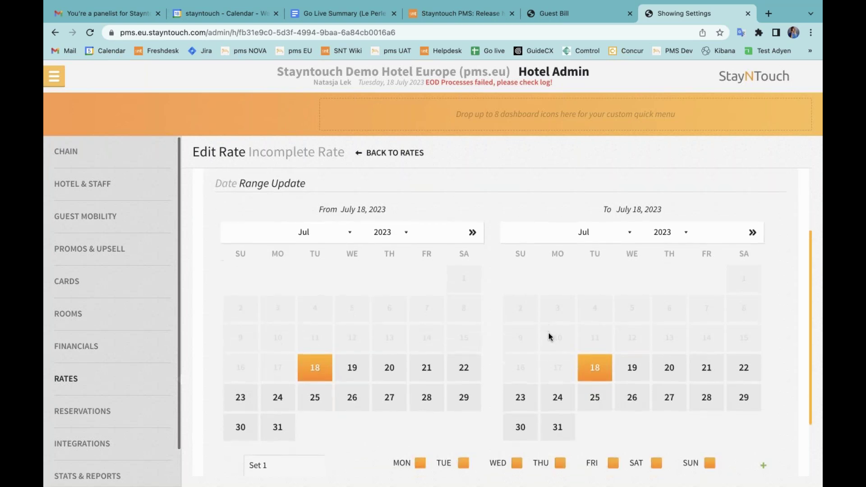
left_click(538, 417)
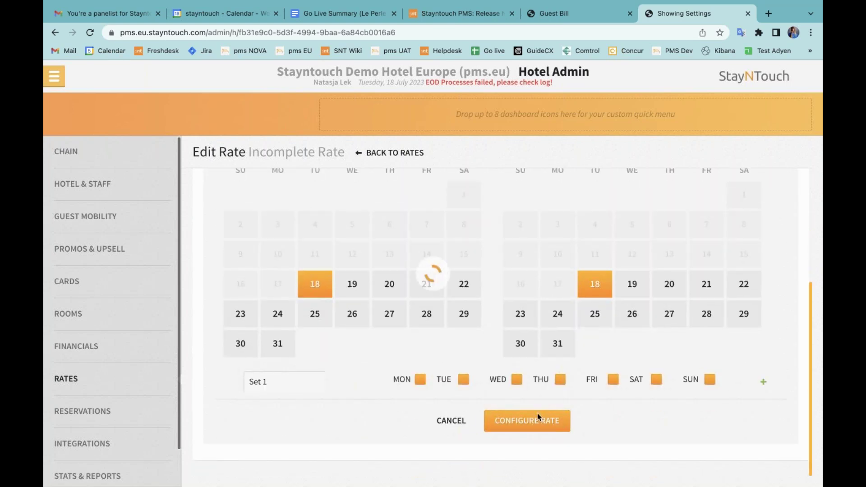
scroll(491, 293, "down", 4)
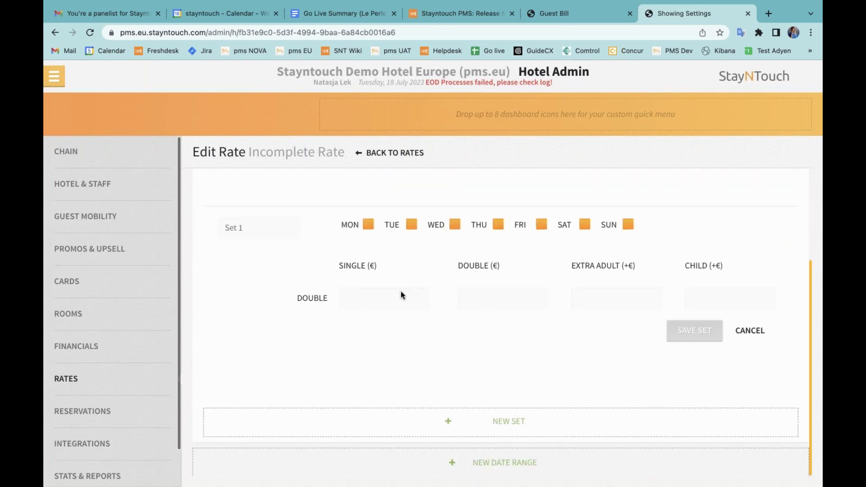
scroll(554, 333, "up", 4)
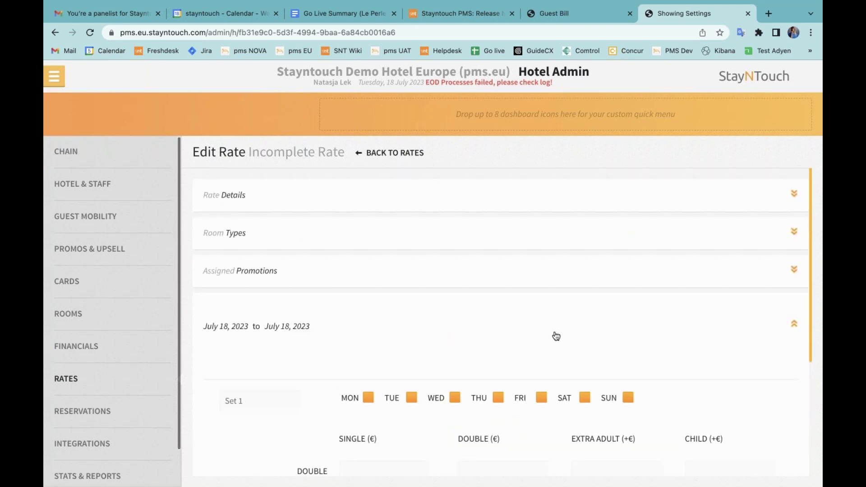
scroll(555, 337, "down", 4)
scroll(532, 306, "up", 4)
left_click(399, 154)
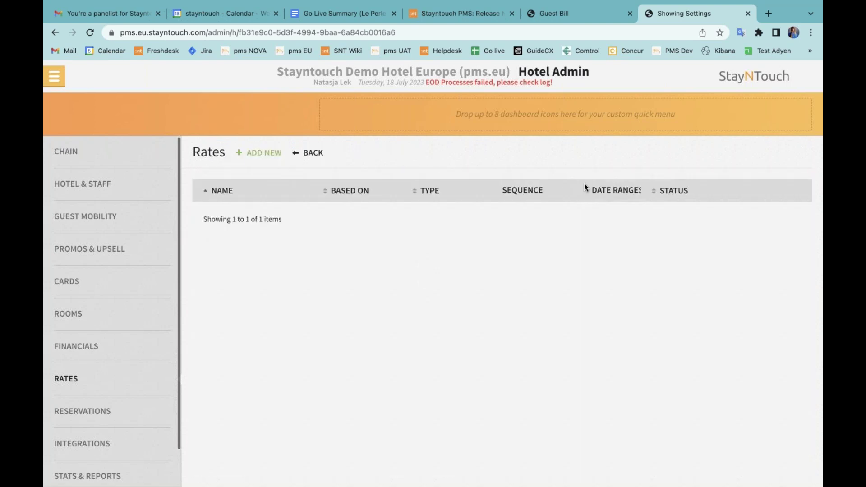
Step: Turn off the incomplete rates filter and search the rates list for "incom" to check the rate's status
left_click(493, 189)
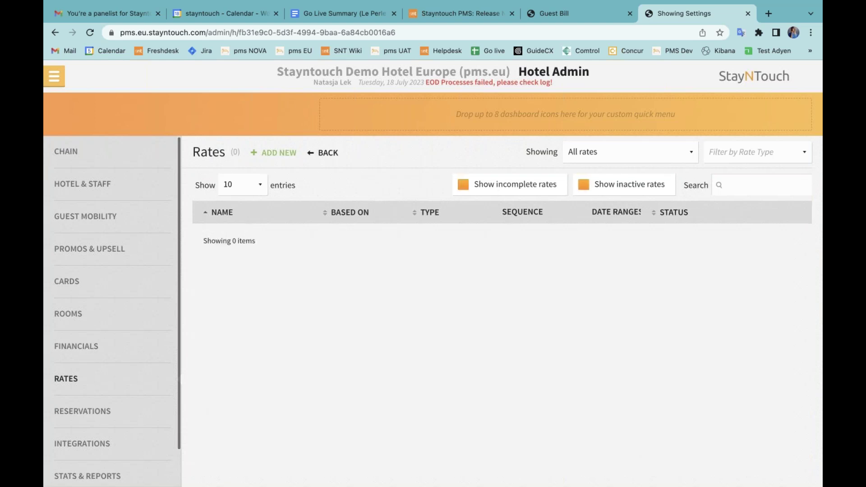
left_click(518, 194)
left_click(727, 182)
type("in")
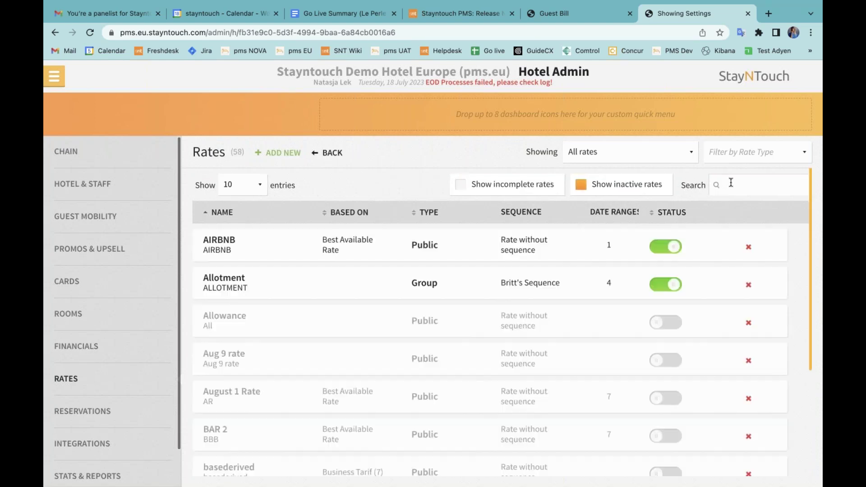
type("com")
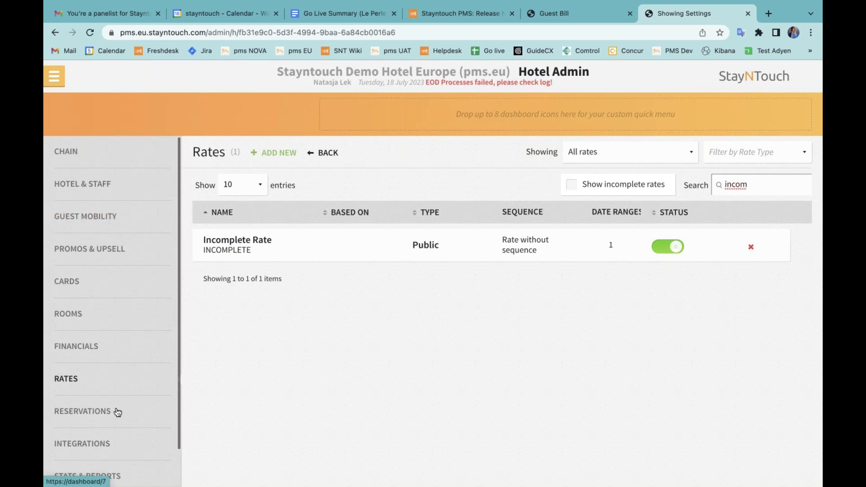
Step: Look over the integration categories and open the hotel's Countries settings
left_click(111, 438)
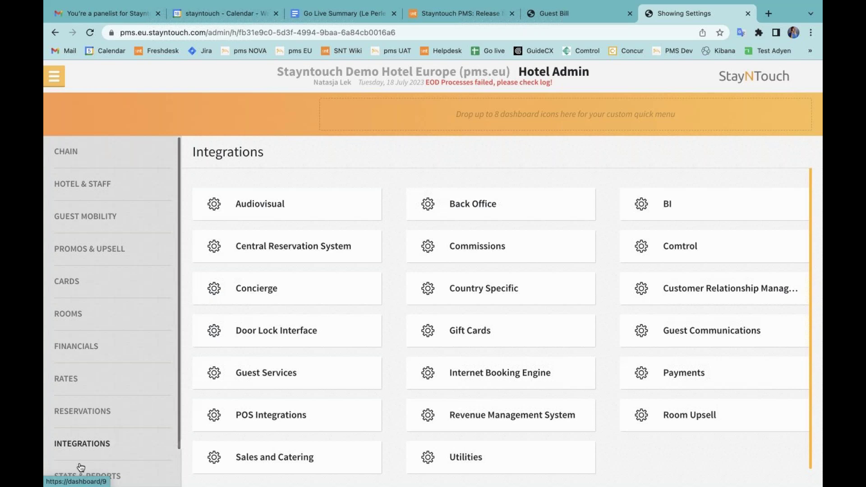
left_click(106, 189)
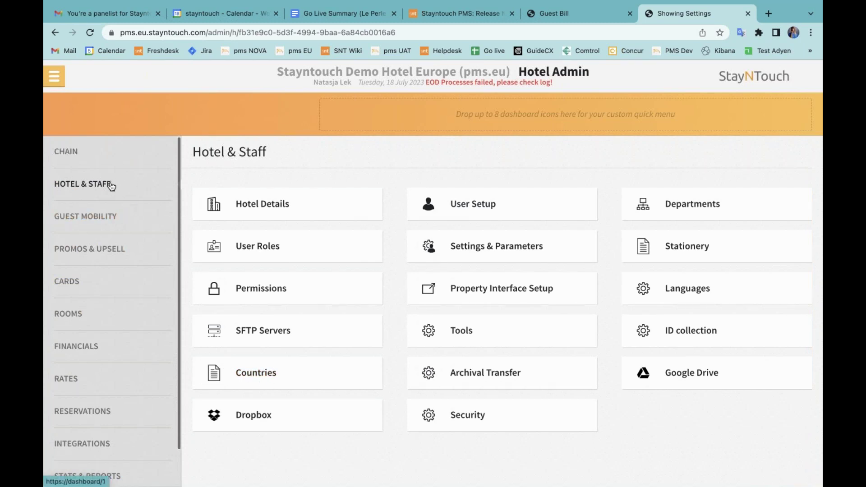
left_click(265, 377)
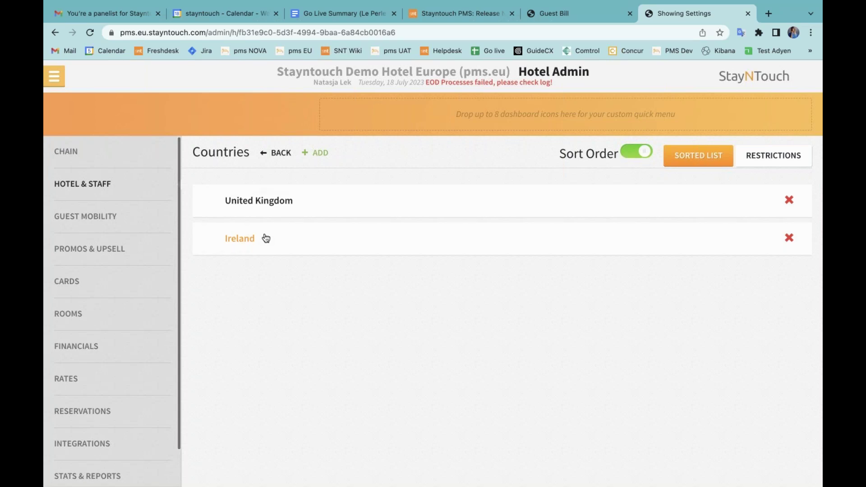
Step: Add Netherlands to the sorted list of countries, save it and return to the manager dashboard
left_click(320, 154)
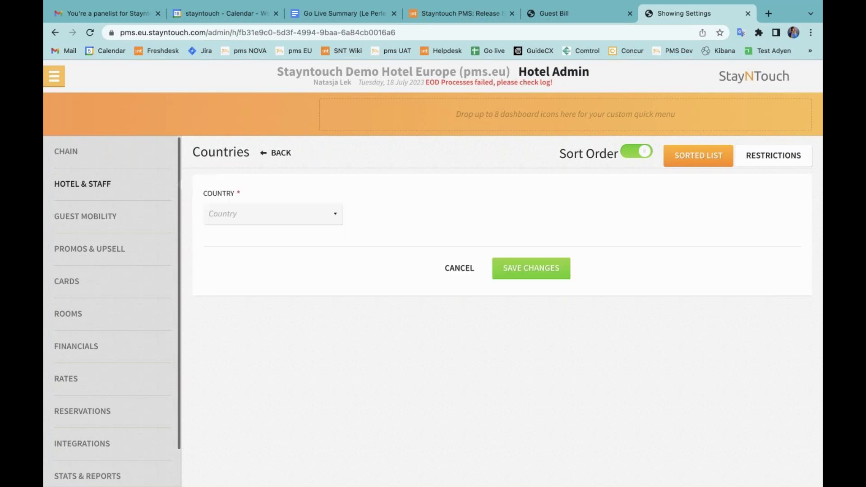
left_click(266, 215)
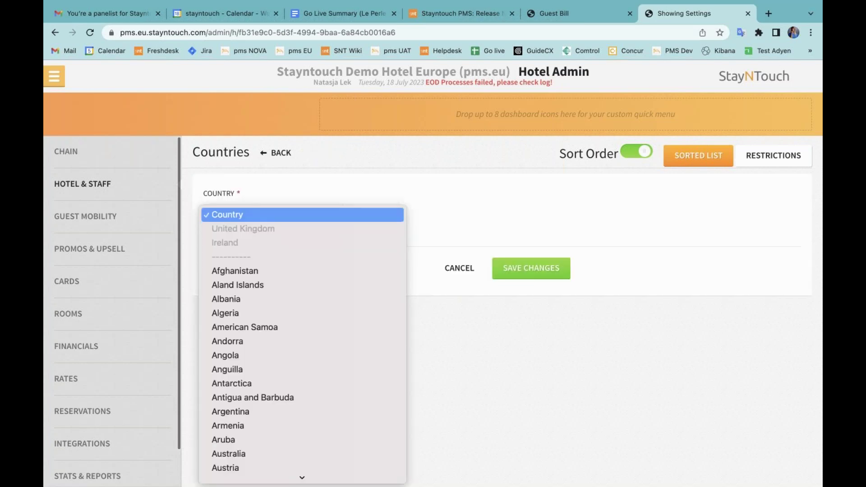
type("net")
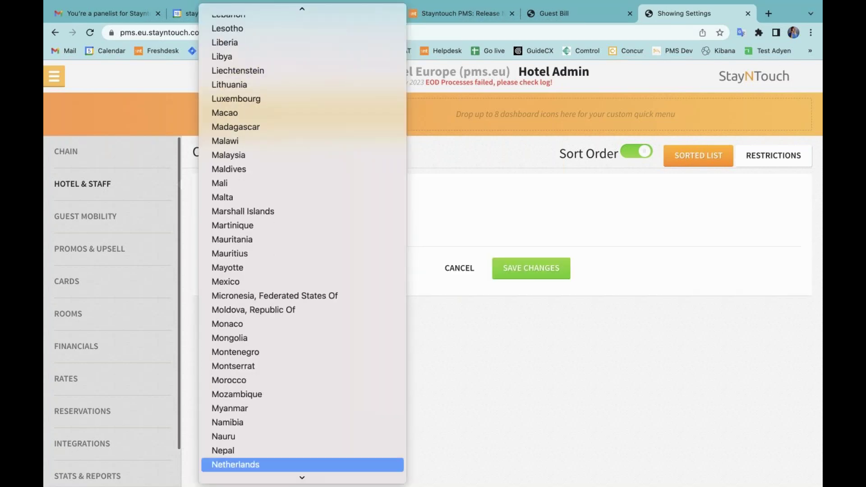
key("Return")
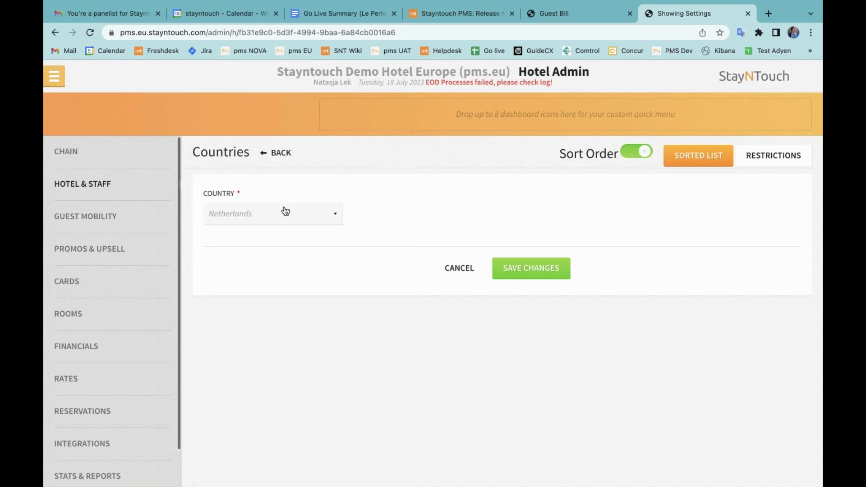
left_click(543, 270)
mouse_move(453, 276)
left_mouse_down()
mouse_move(455, 201)
mouse_move(467, 259)
mouse_move(456, 286)
left_mouse_up()
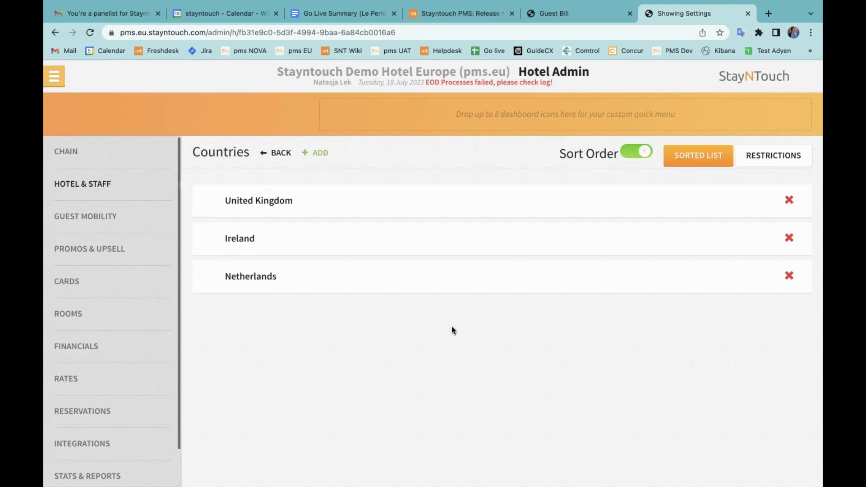
left_click(51, 78)
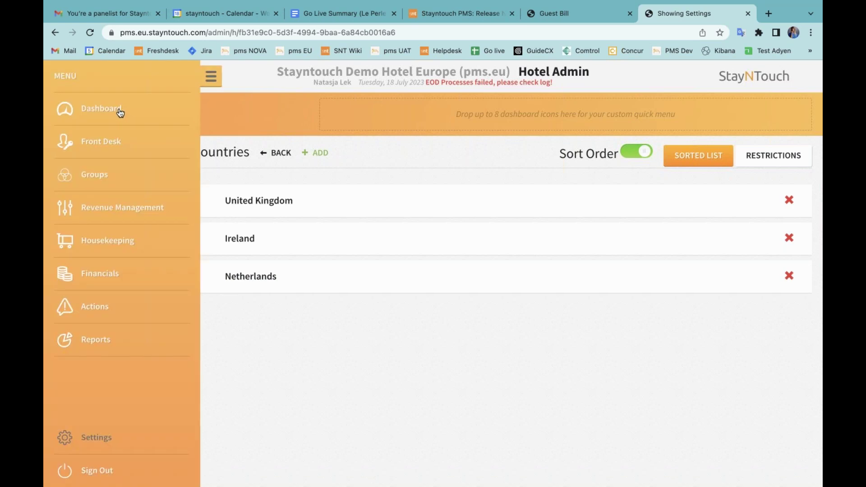
left_click(117, 113)
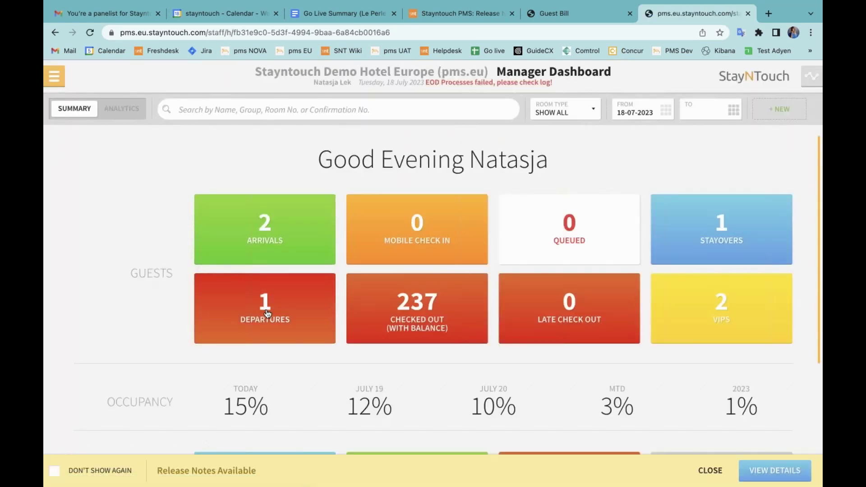
Step: Open the stay card of the guest departing from room 204 and show the ID and address fields of the contact information
left_click(267, 313)
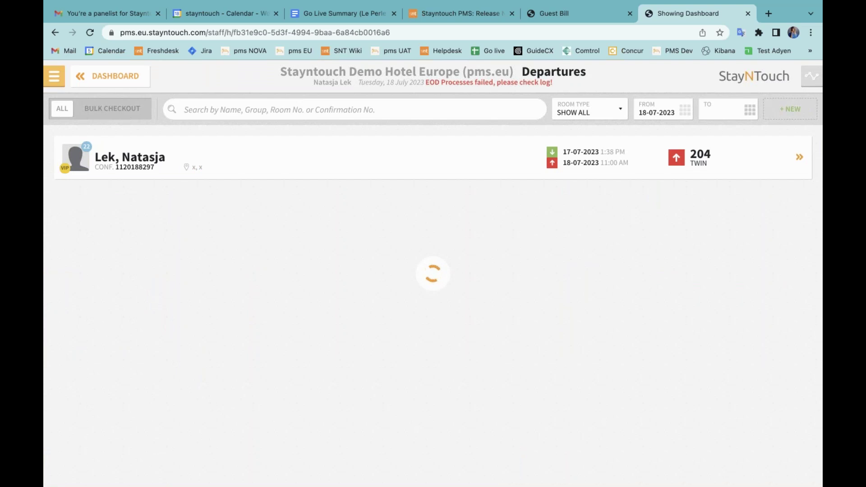
left_click(336, 157)
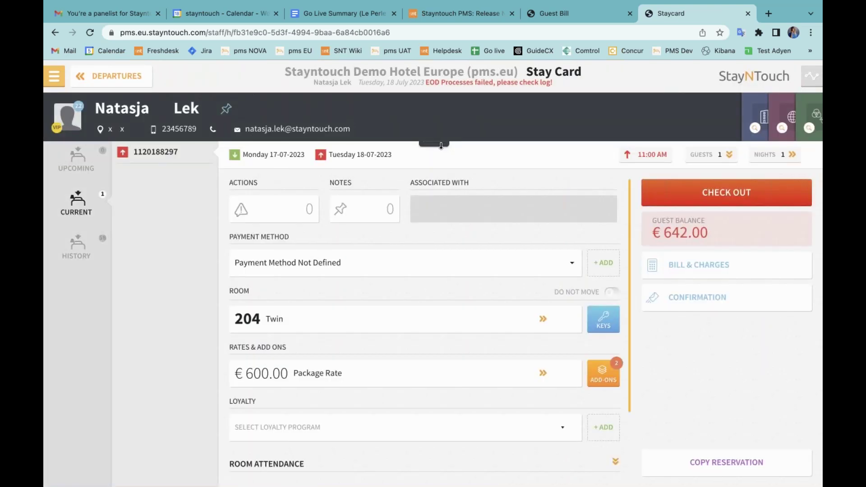
left_click(440, 144)
scroll(231, 300, "down", 2)
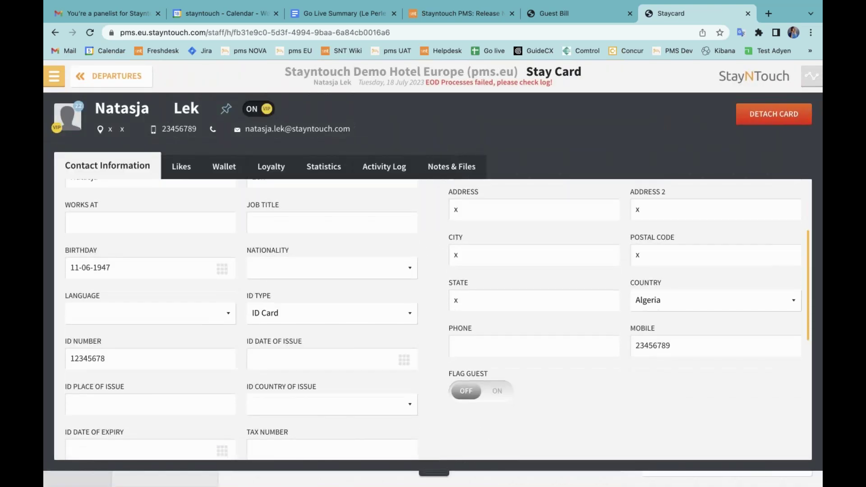
Step: Check the sort order of the nationality and country lists on the guest card, leaving both selections as they are
left_click(307, 271)
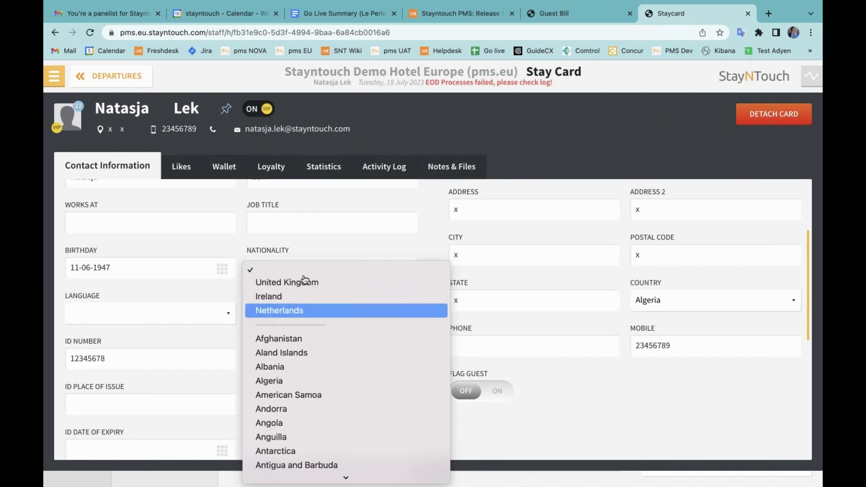
left_click(304, 252)
left_click(662, 297)
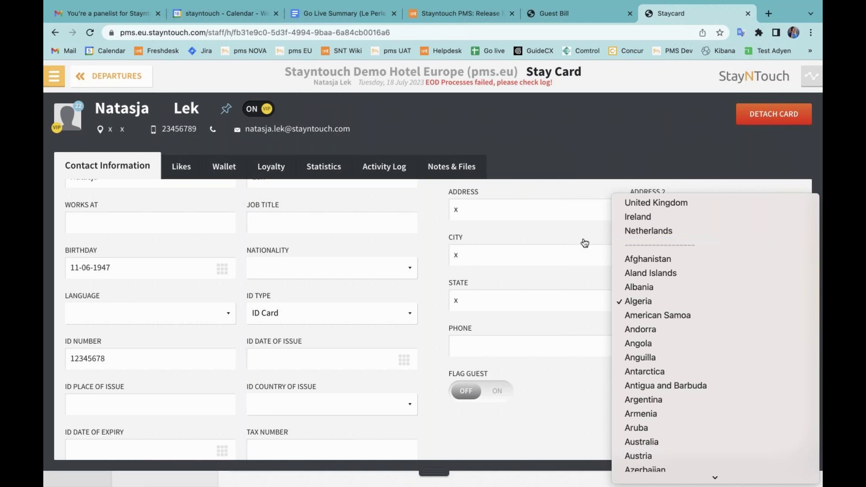
left_click(552, 209)
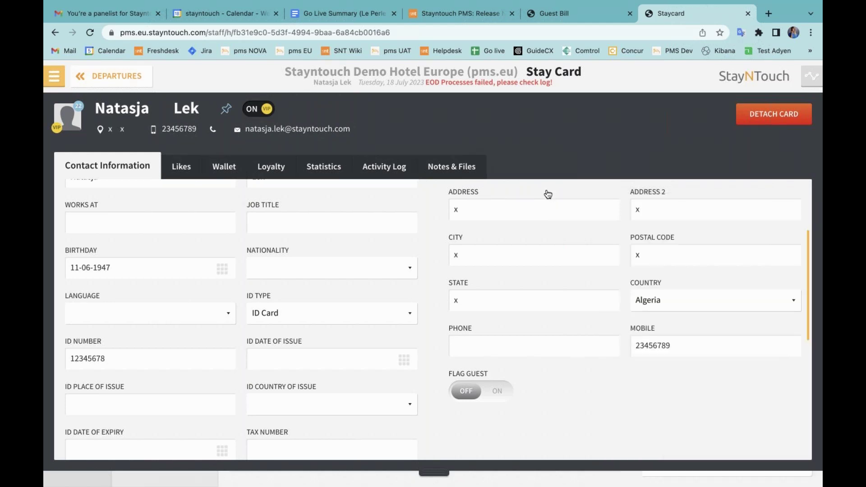
Step: Open the reports inbox, view the list of new reports available to run, and return to the inbox
left_click(63, 80)
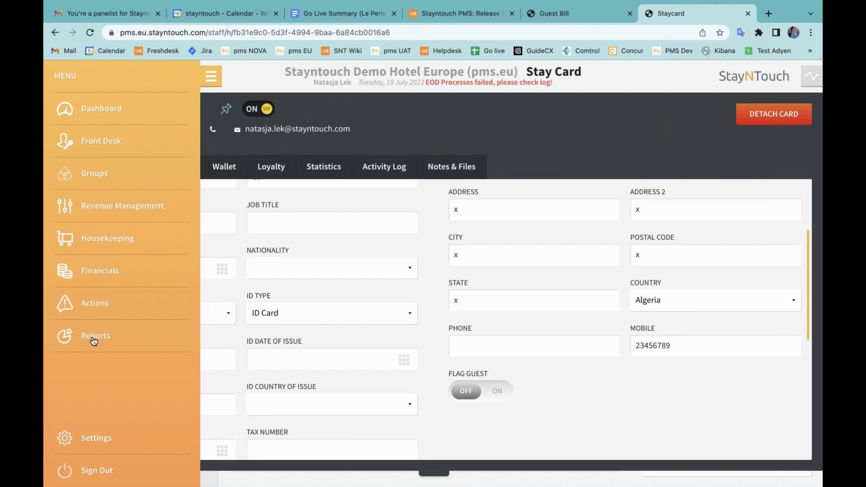
left_click(94, 341)
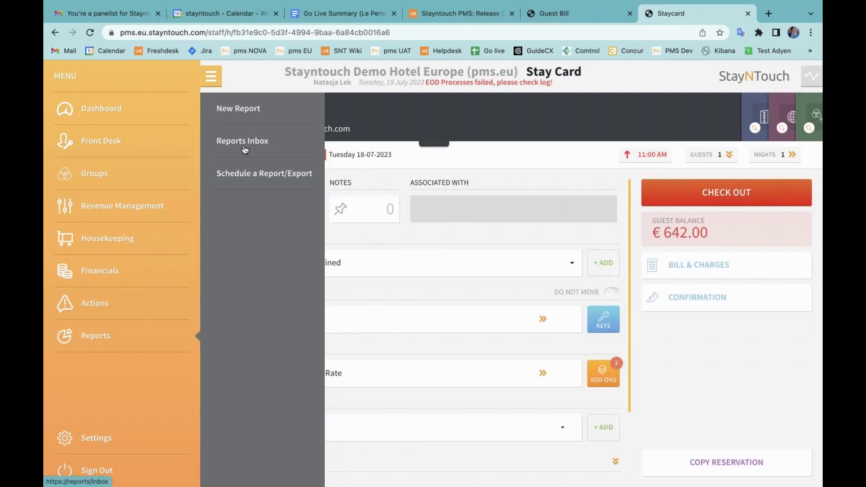
left_click(243, 147)
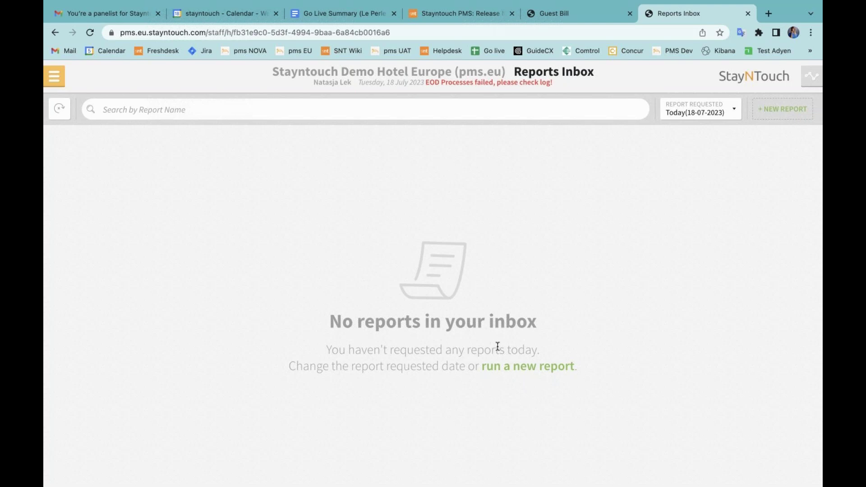
left_click(512, 370)
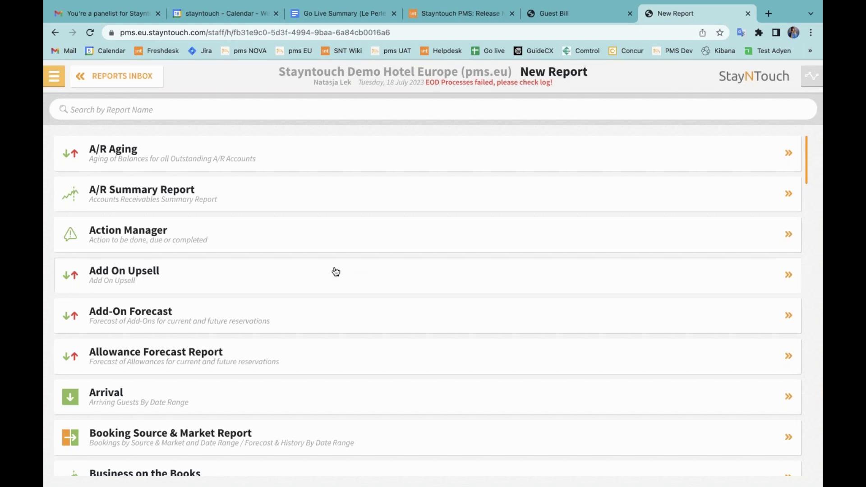
left_click(138, 80)
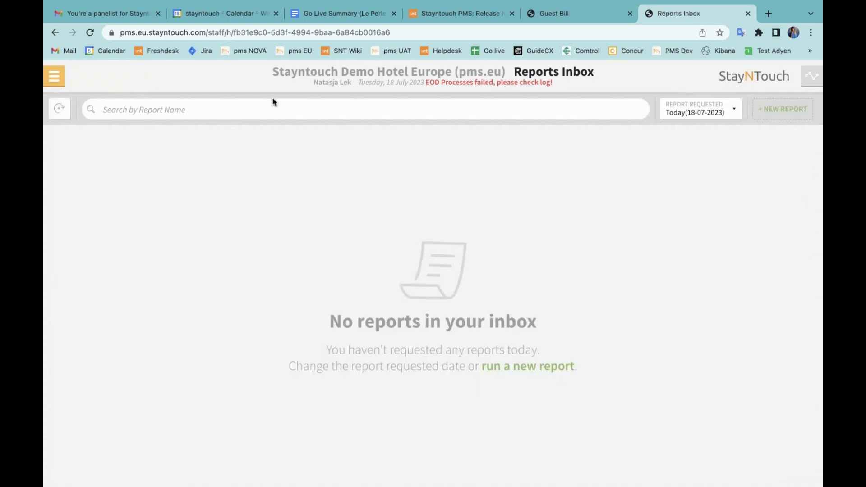
Step: Set the reports inbox's requested date to 16-07-2023, highlight the date in the empty-inbox text, and switch to the Stayntouch PMS release notes
left_click(720, 115)
left_click(719, 134)
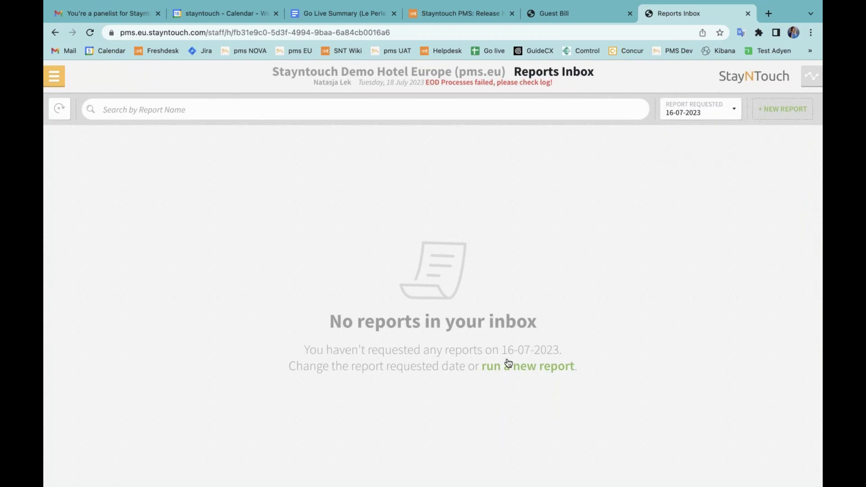
left_click_drag(501, 350, 564, 350)
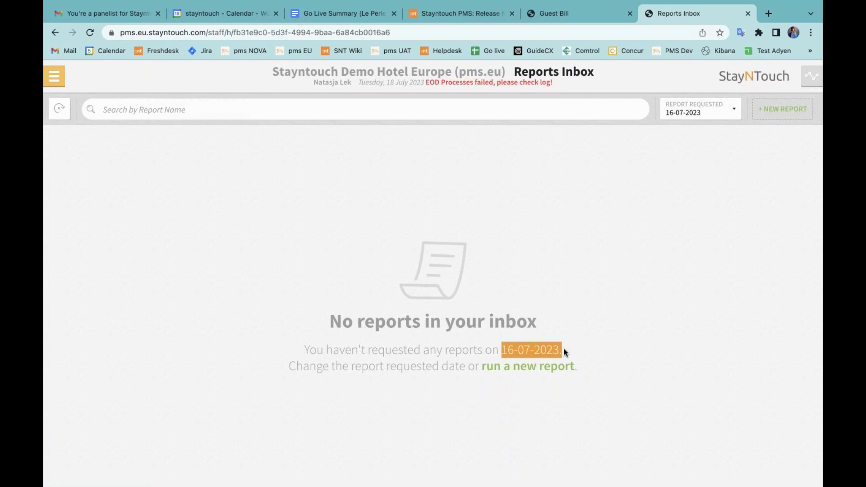
left_click(566, 352)
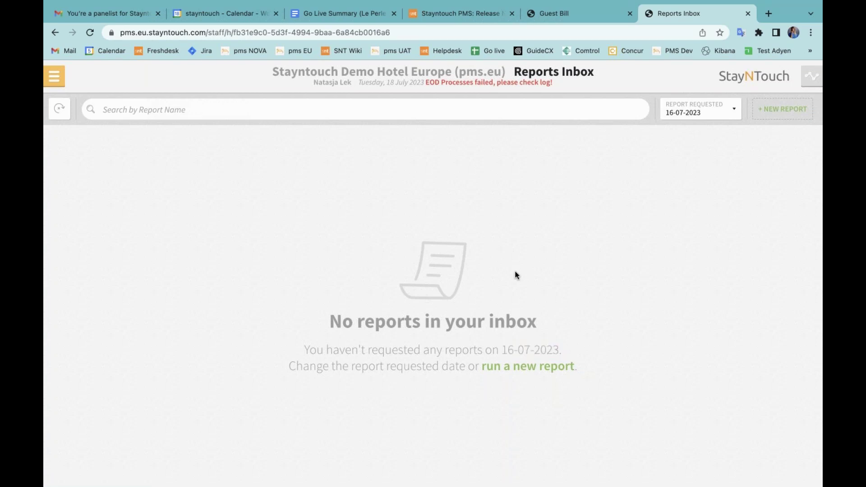
left_click(472, 18)
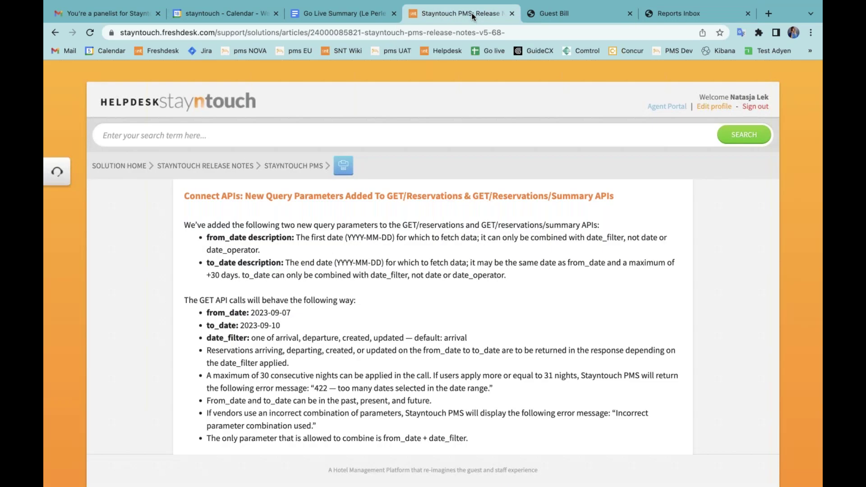